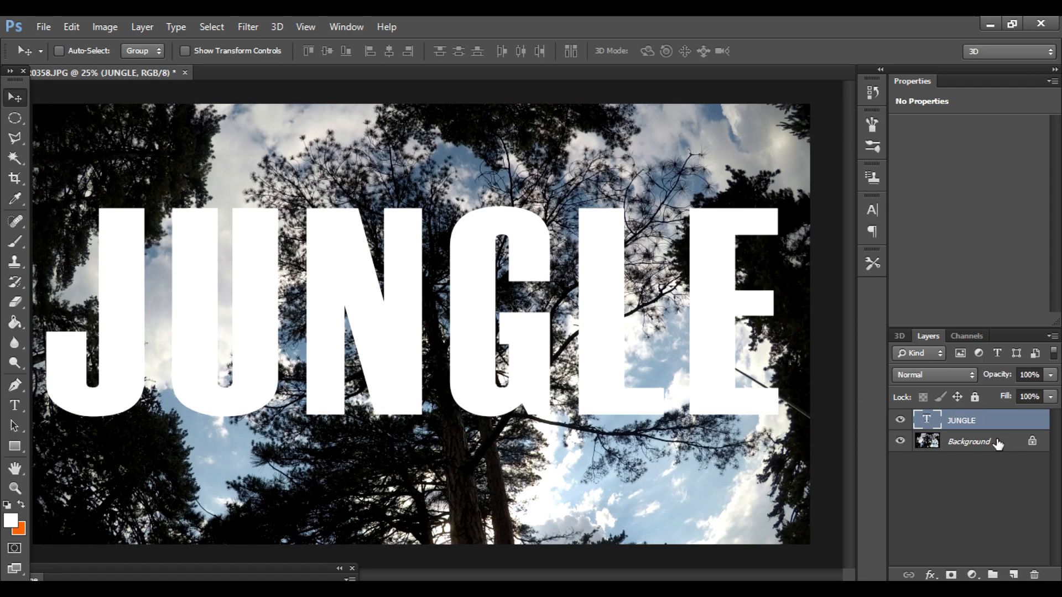
Step: Align the JUNGLE text layer with the Background layer by vertical and horizontal centers
{"action": "left_click", "coordinate": [999, 450]}
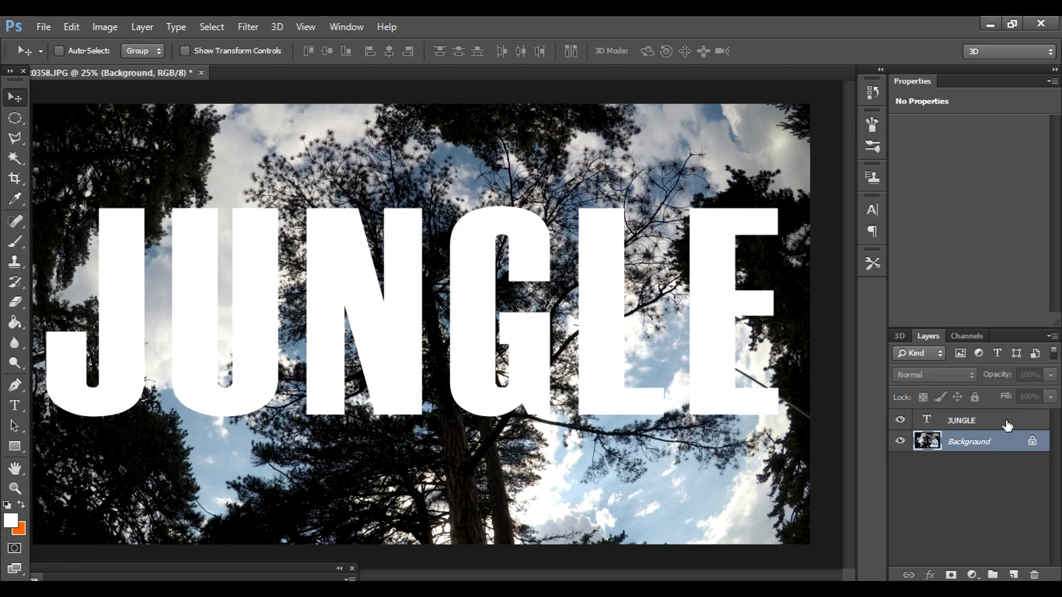
{"action": "left_click", "coordinate": [1007, 427], "text": "ctrl"}
{"action": "left_click", "coordinate": [331, 50]}
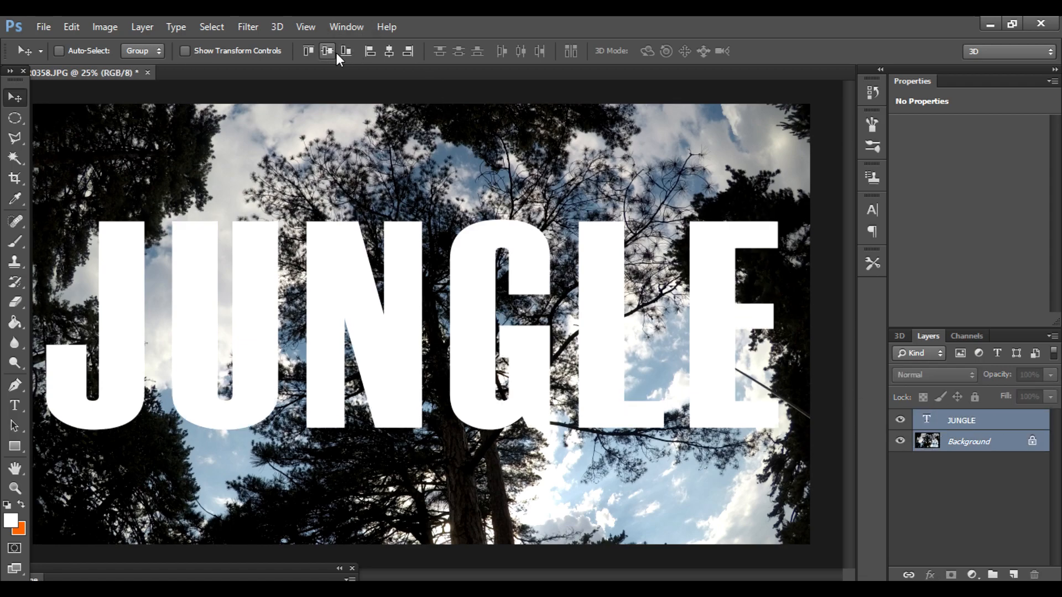
{"action": "left_click", "coordinate": [389, 51]}
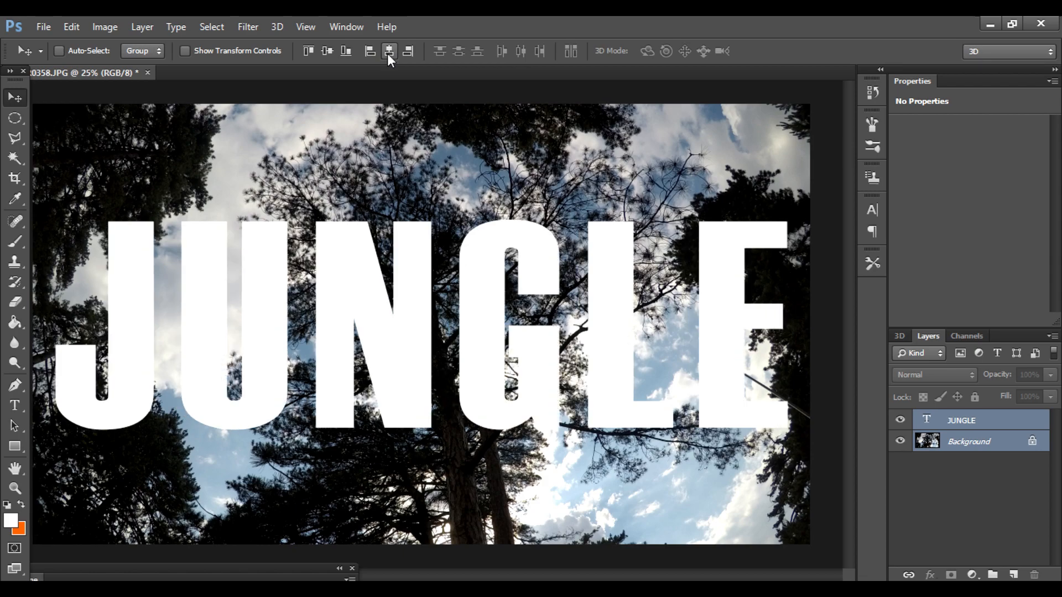
Step: Select the whole JUNGLE text and reduce its tracking through 100 and 50 down to 25
{"action": "left_click", "coordinate": [15, 406]}
{"action": "left_click", "coordinate": [1023, 430]}
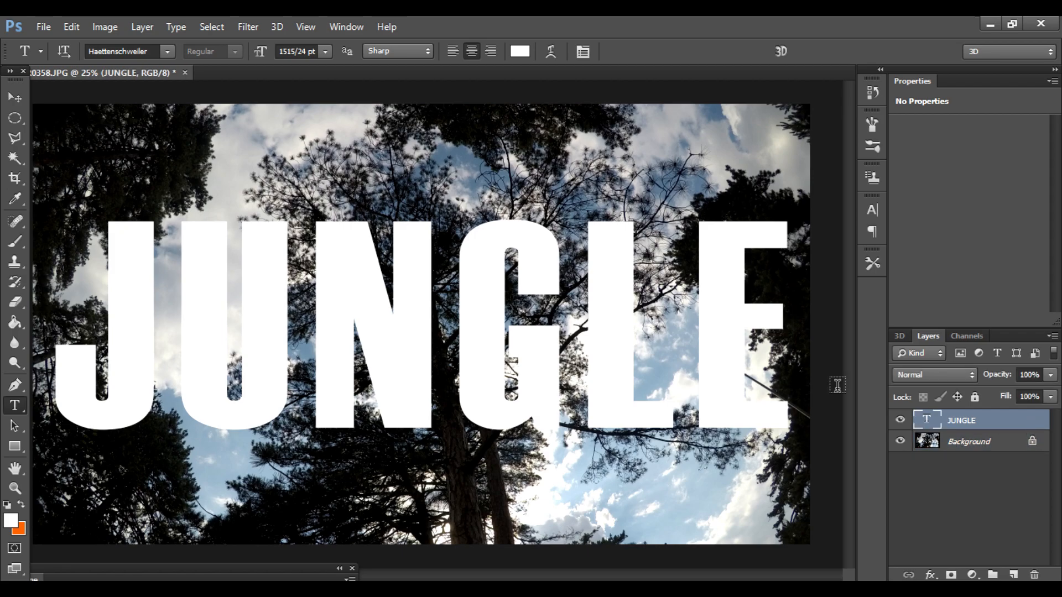
{"action": "left_click", "coordinate": [602, 297]}
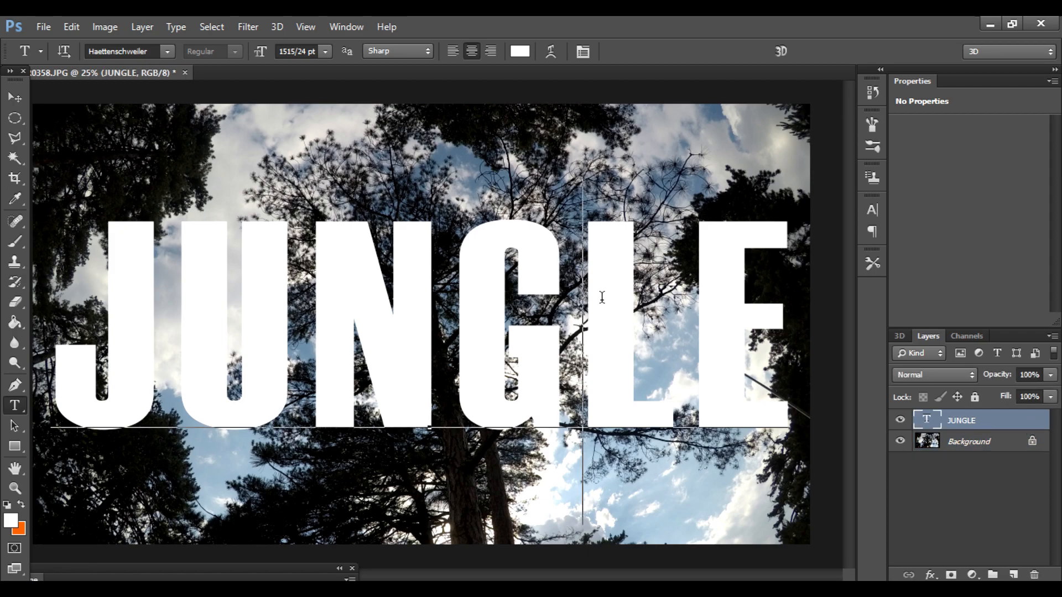
{"action": "key", "text": "ctrl+a"}
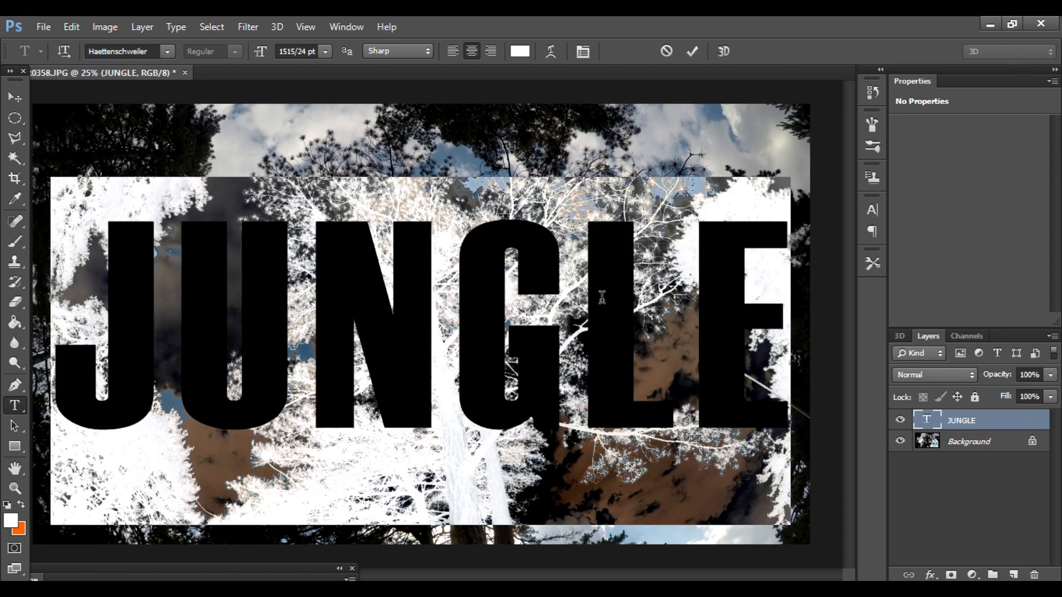
{"action": "left_click", "coordinate": [602, 297]}
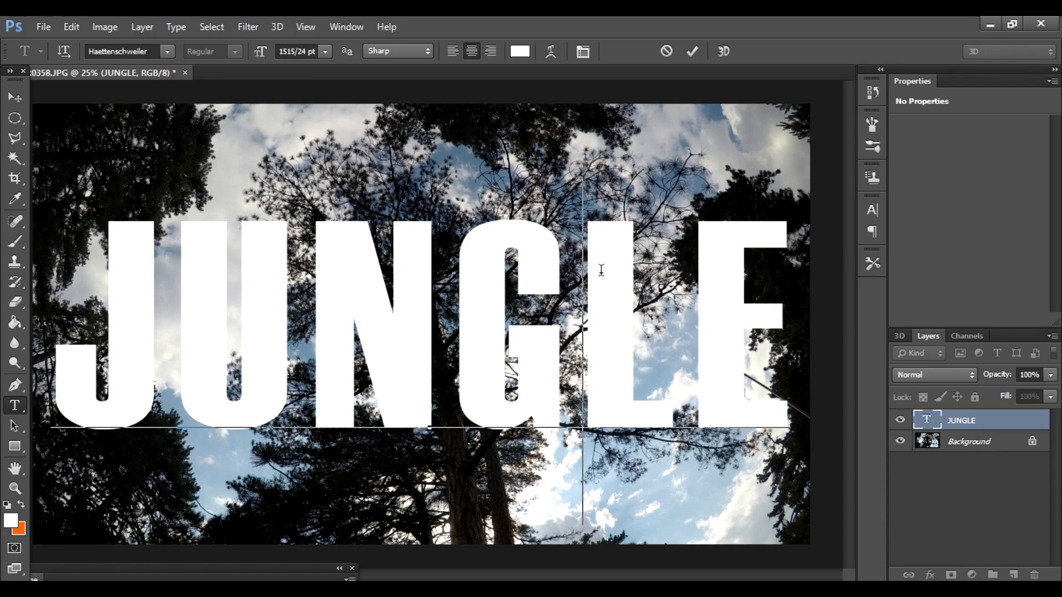
{"action": "key", "text": "ctrl+a"}
{"action": "left_click", "coordinate": [585, 53]}
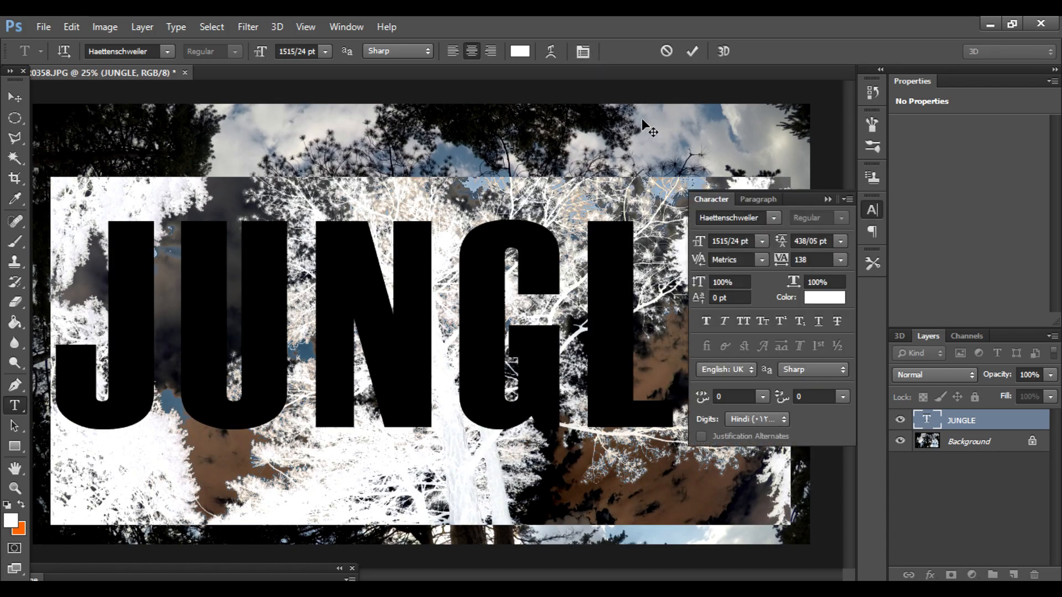
{"action": "left_click", "coordinate": [848, 260]}
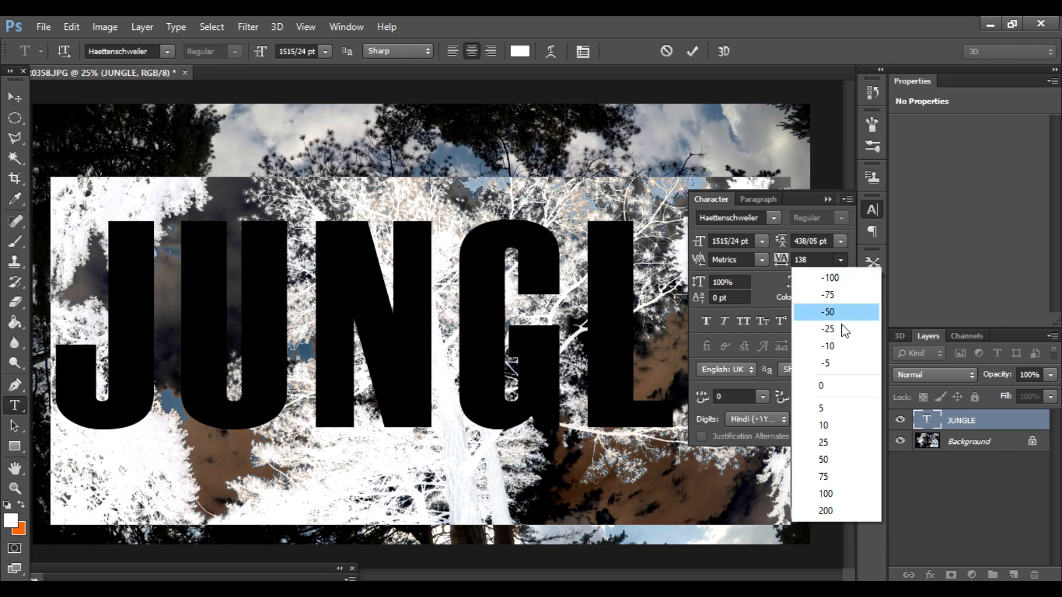
{"action": "left_click", "coordinate": [824, 495]}
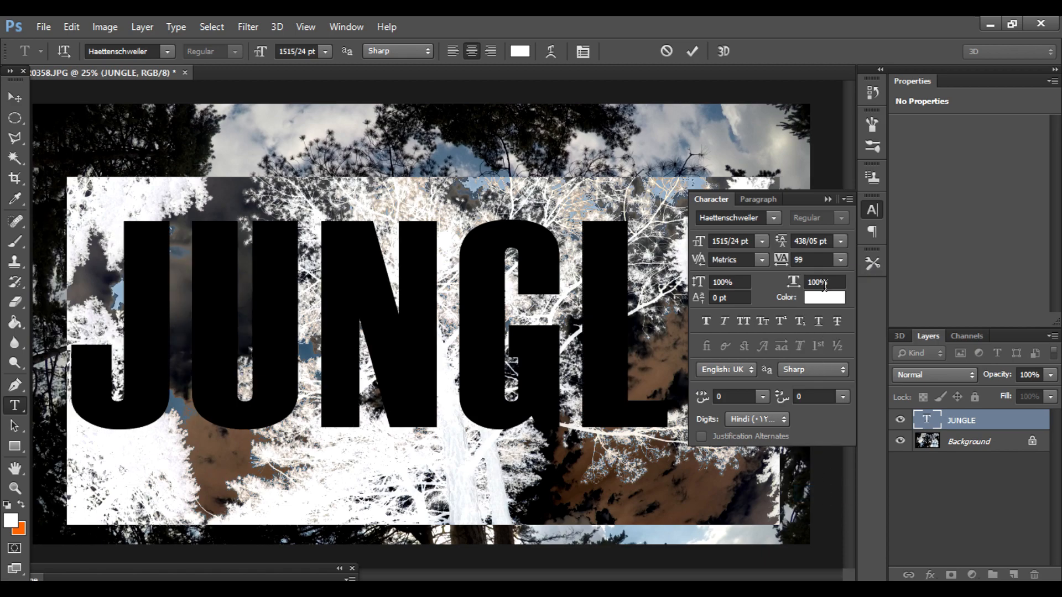
{"action": "left_click", "coordinate": [840, 260]}
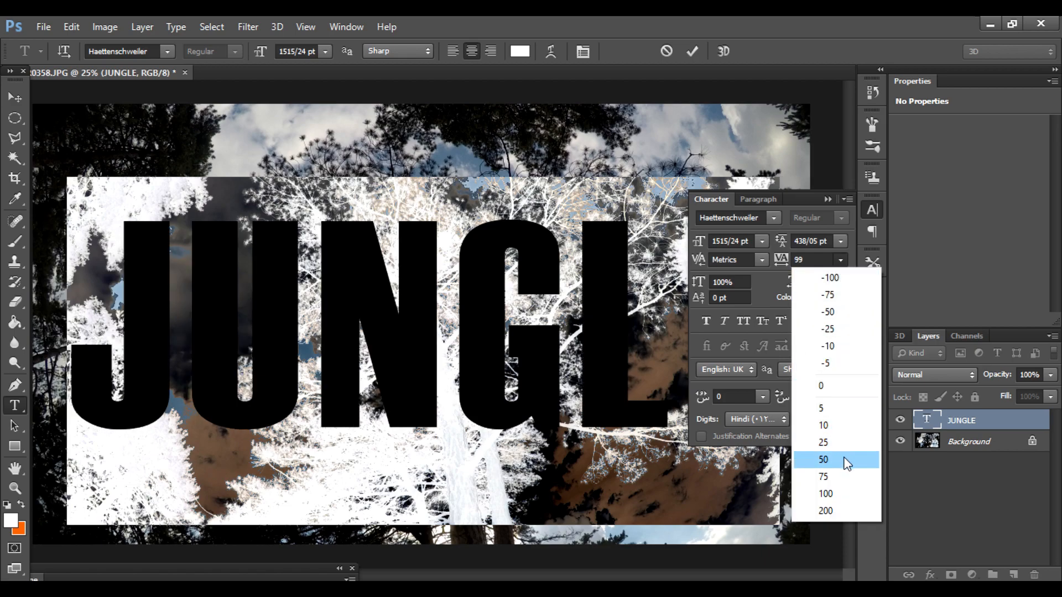
{"action": "left_click", "coordinate": [845, 459]}
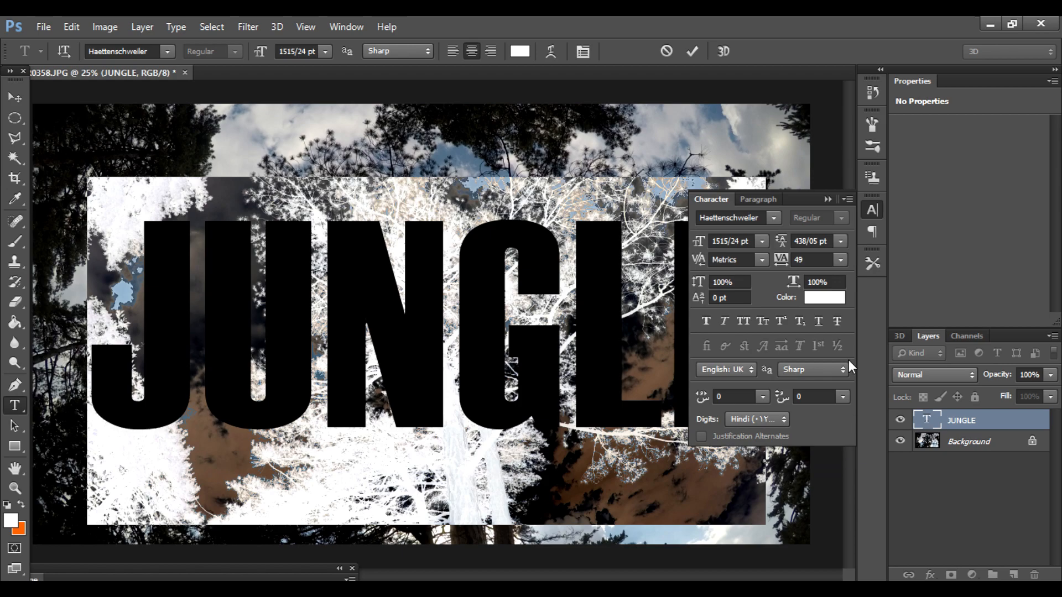
{"action": "left_click", "coordinate": [842, 258]}
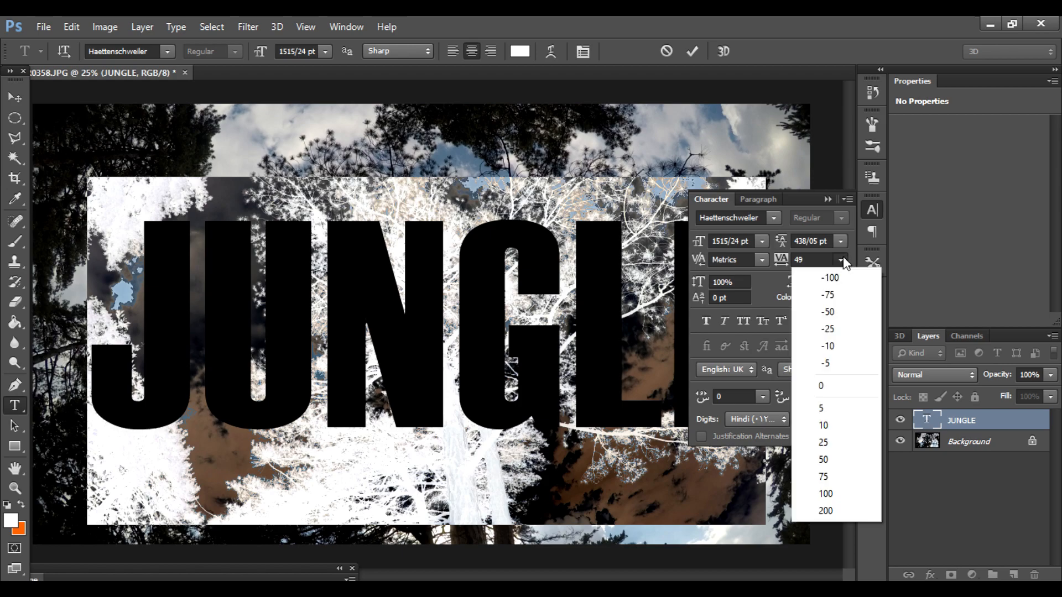
{"action": "left_click", "coordinate": [848, 444]}
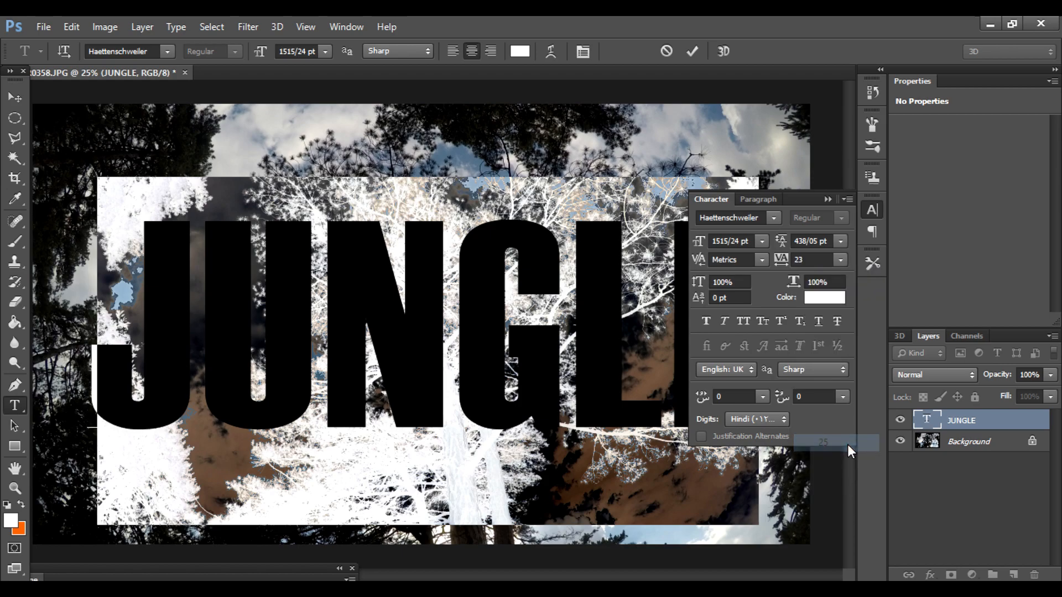
{"action": "left_click", "coordinate": [828, 200]}
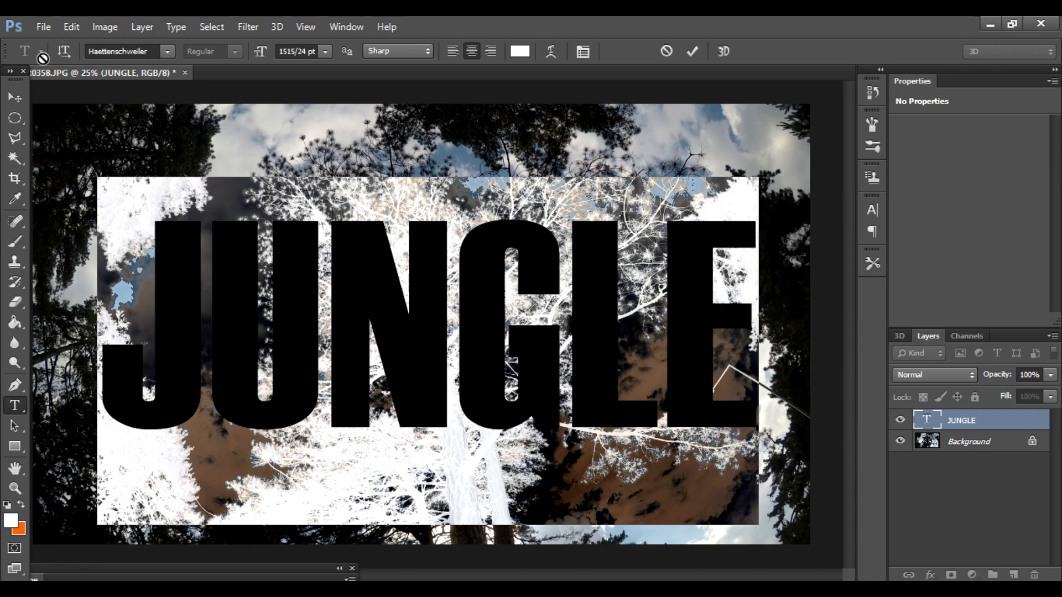
Step: Commit the text edit and realign the JUNGLE layer with the Background by horizontal centers
{"action": "left_click", "coordinate": [12, 98]}
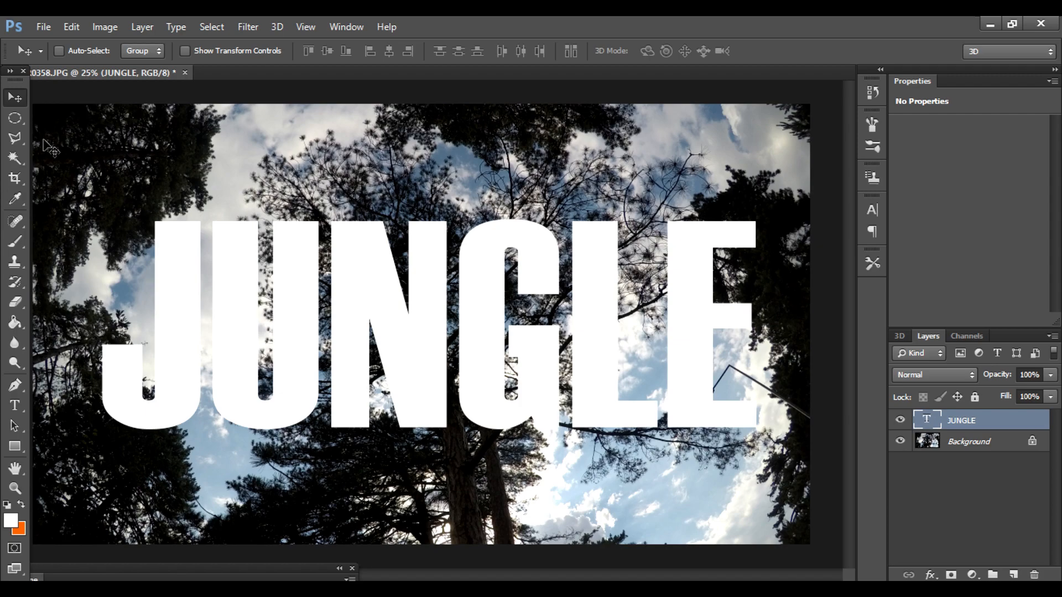
{"action": "left_click", "coordinate": [985, 442], "text": "shift"}
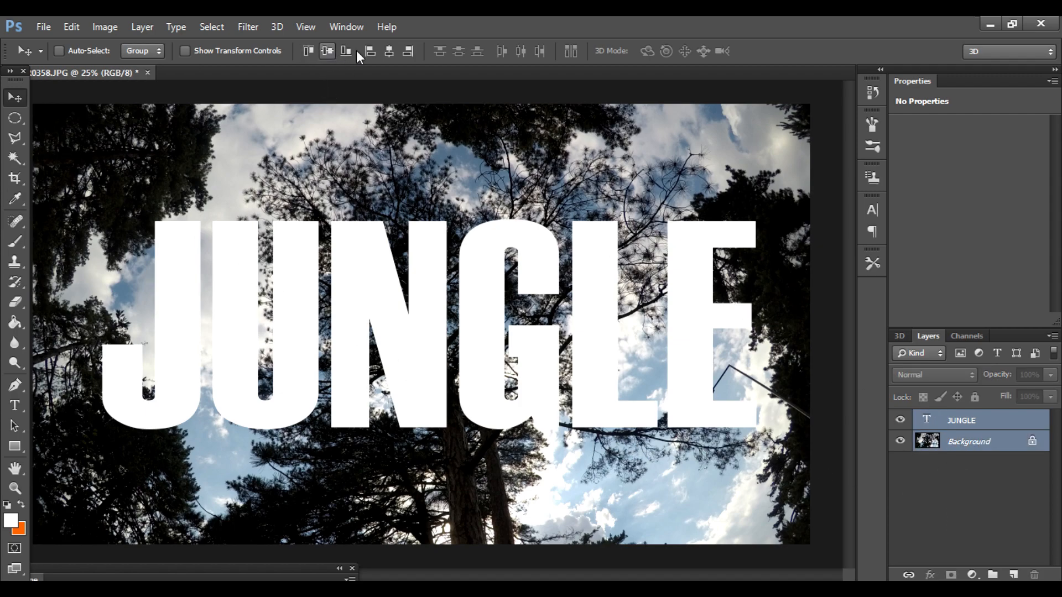
{"action": "left_click", "coordinate": [386, 54]}
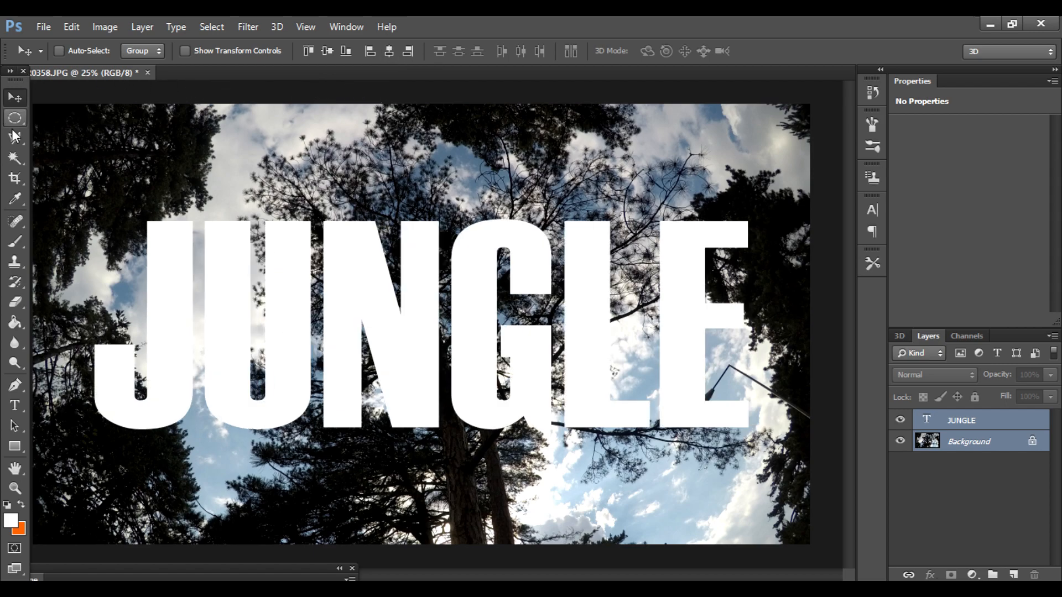
Step: Select only the JUNGLE text layer and lower its fill to 0%
{"action": "left_click", "coordinate": [946, 456]}
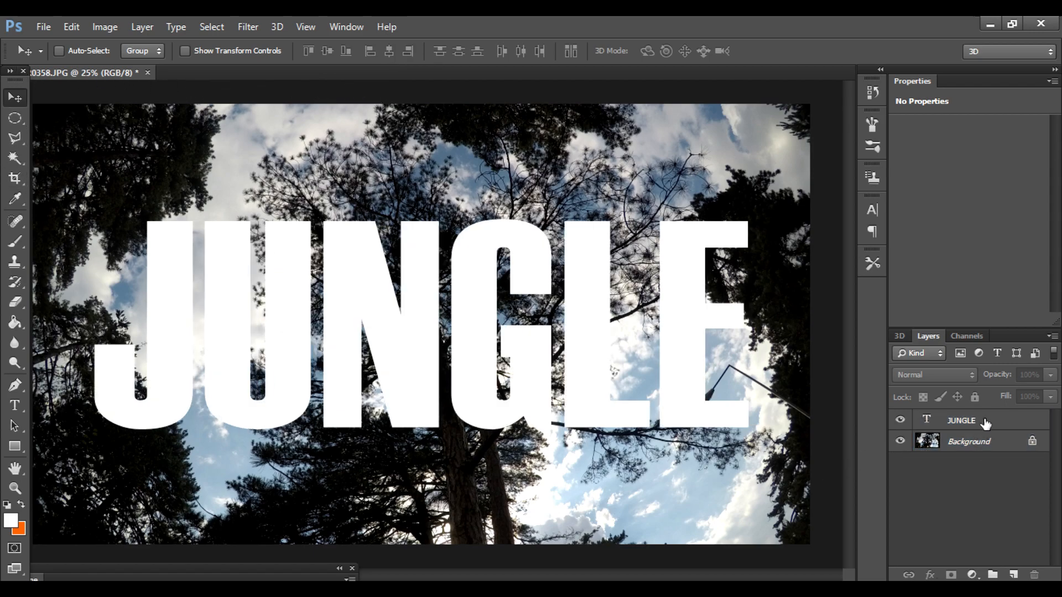
{"action": "left_click", "coordinate": [985, 422]}
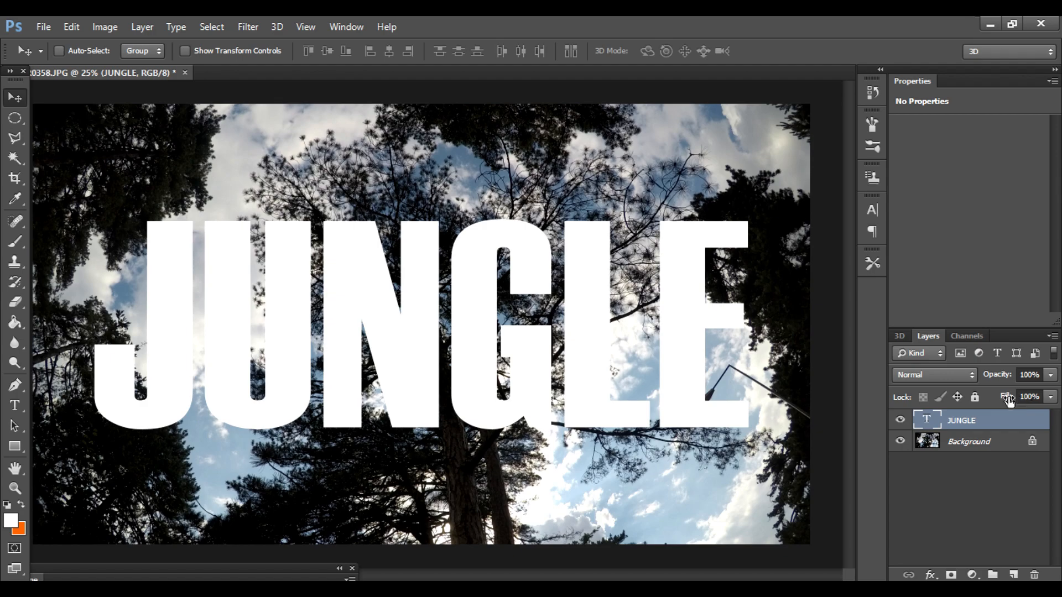
{"action": "left_click_drag", "start_coordinate": [1054, 398], "coordinate": [942, 424]}
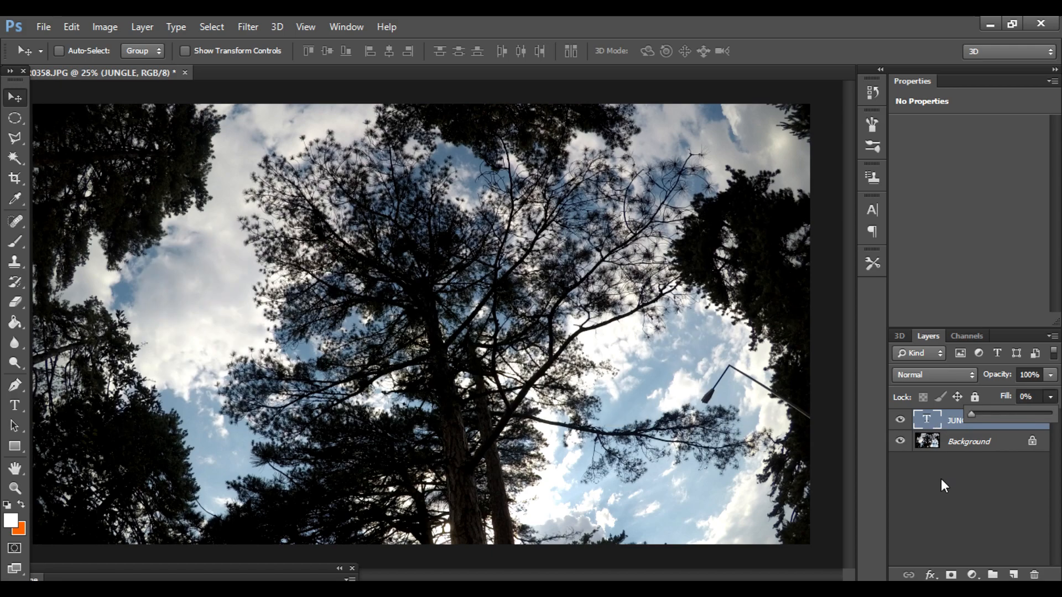
{"action": "left_click", "coordinate": [947, 425]}
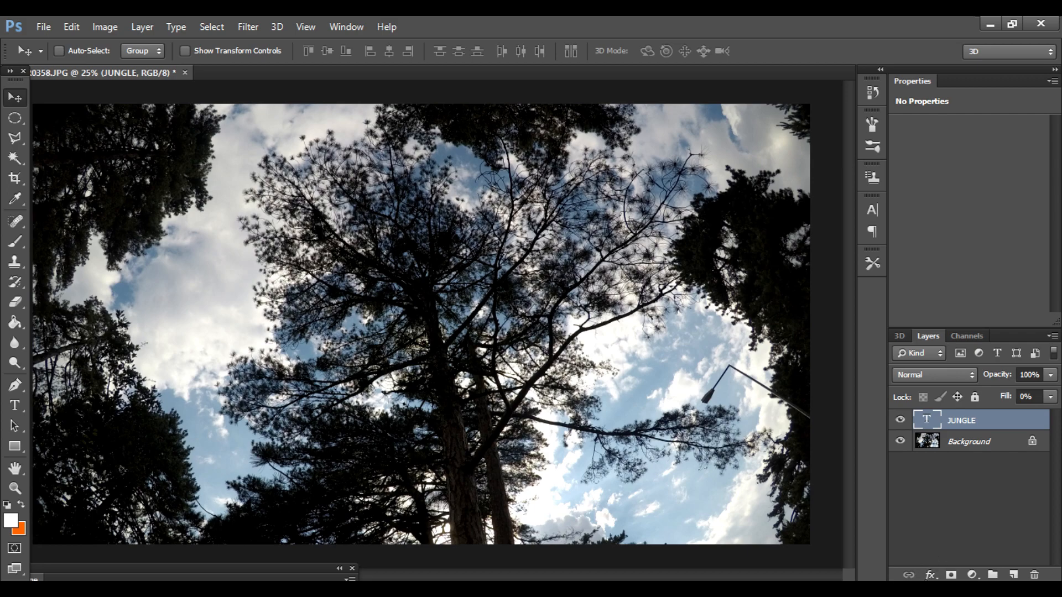
Step: Add a Drop Shadow to the JUNGLE layer with 100% opacity, 135° angle, 24 px distance and 27 px size
{"action": "left_click", "coordinate": [930, 575]}
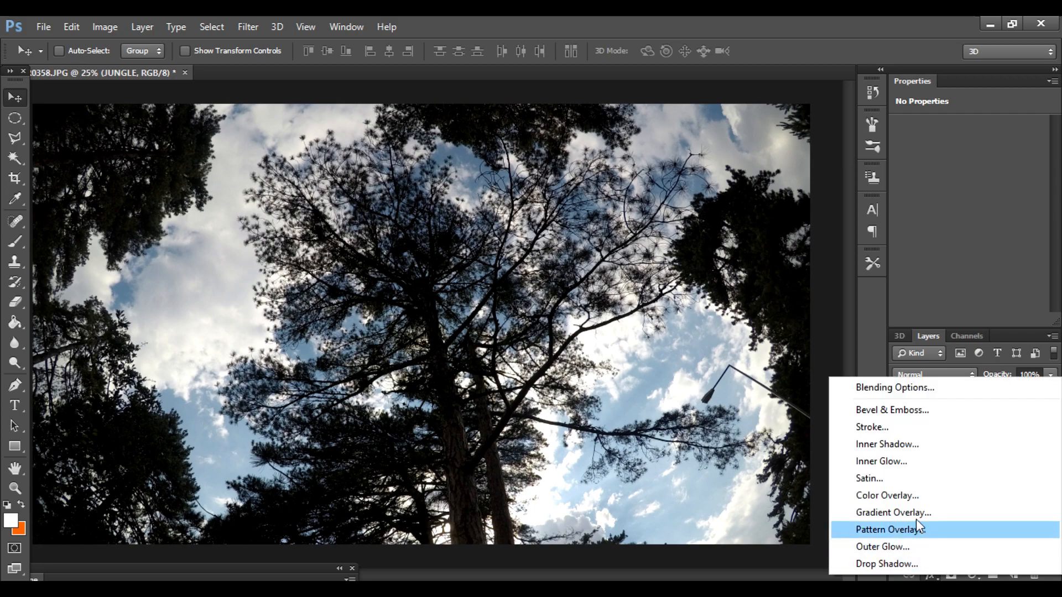
{"action": "left_click", "coordinate": [889, 389]}
{"action": "left_click_drag", "start_coordinate": [707, 139], "coordinate": [825, 142]}
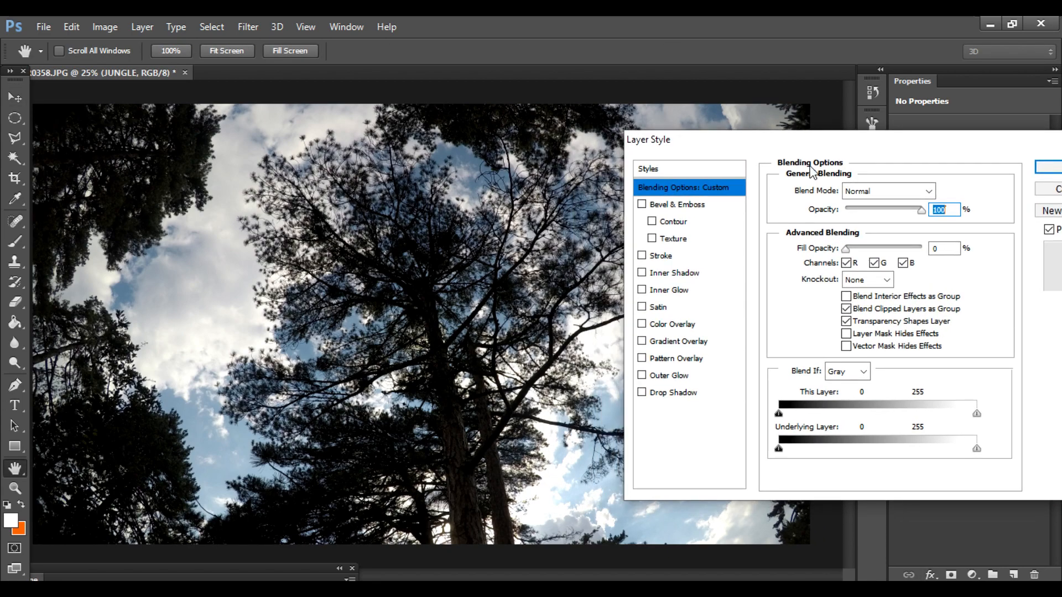
{"action": "left_click", "coordinate": [674, 393]}
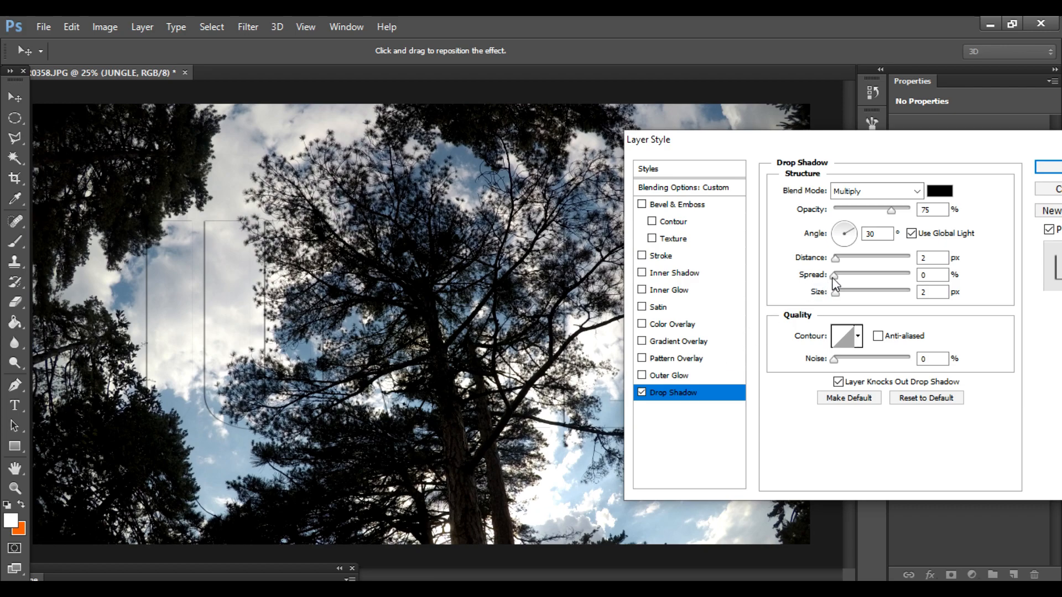
{"action": "left_click_drag", "start_coordinate": [835, 293], "coordinate": [841, 296]}
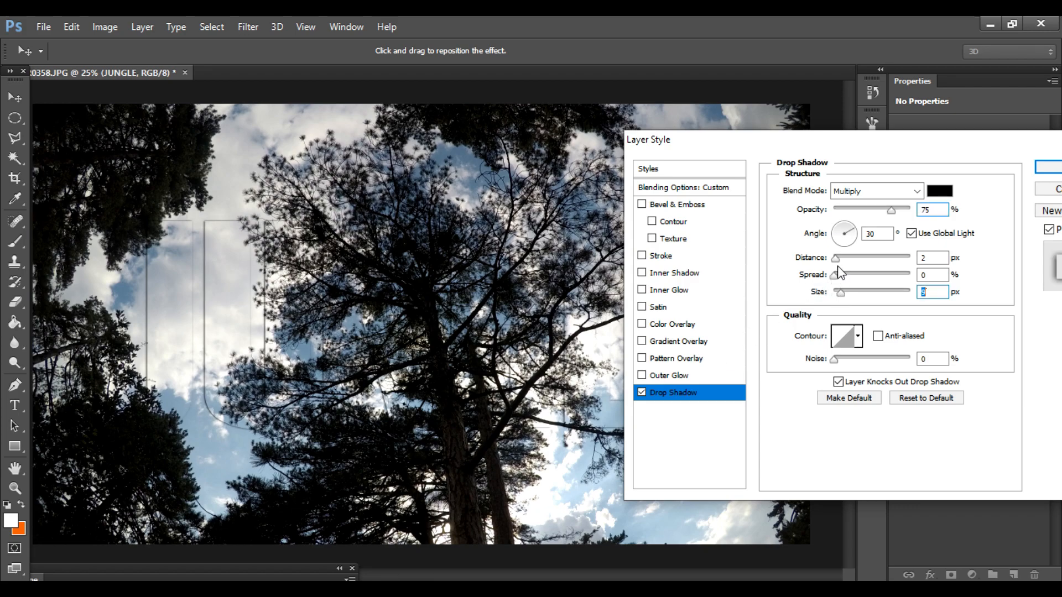
{"action": "left_click_drag", "start_coordinate": [837, 261], "coordinate": [845, 293]}
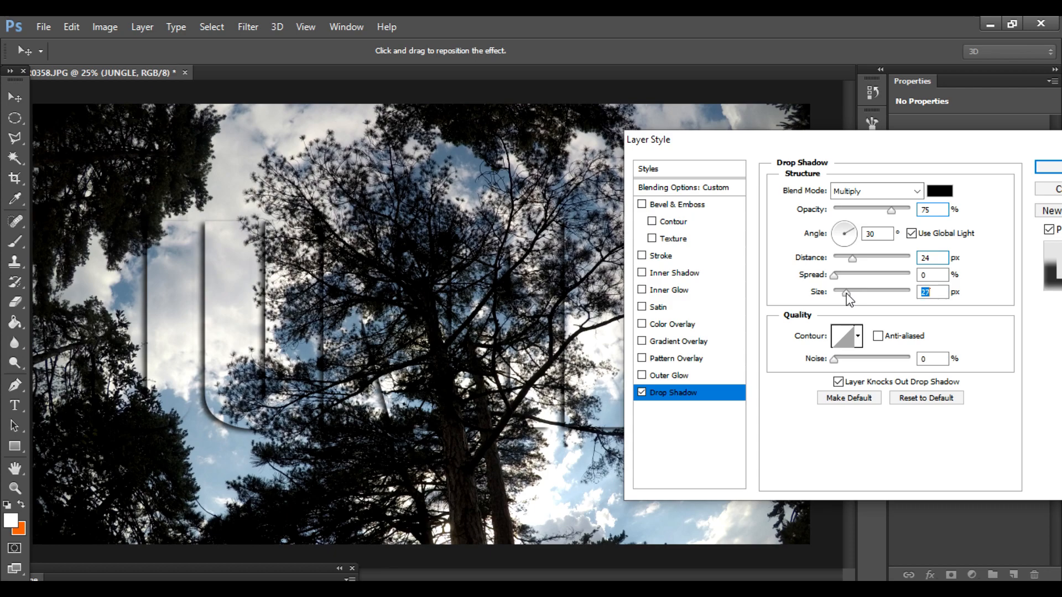
{"action": "left_click", "coordinate": [840, 234]}
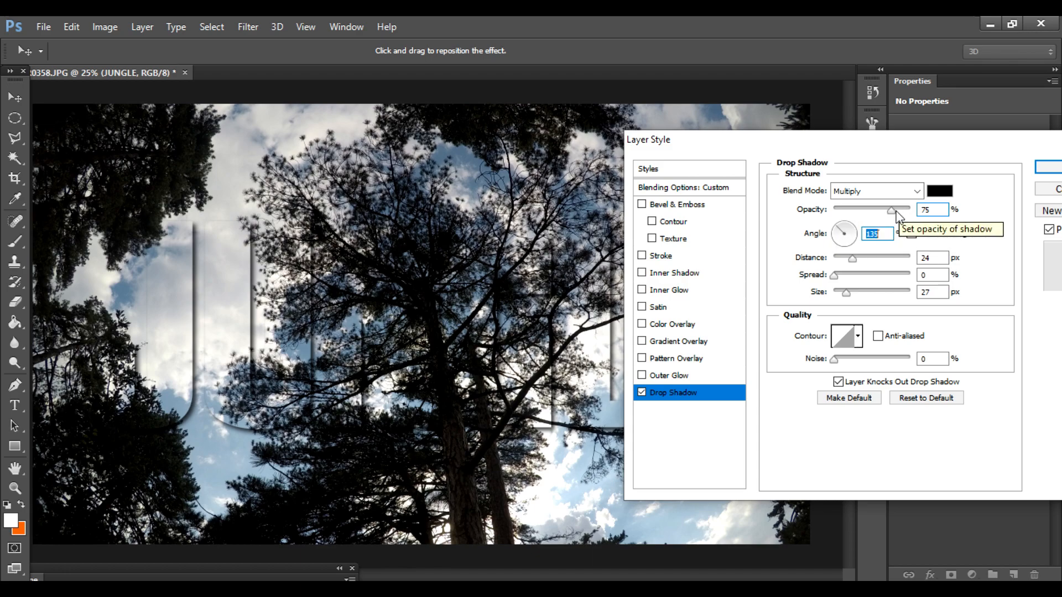
{"action": "left_click_drag", "start_coordinate": [892, 210], "coordinate": [916, 217]}
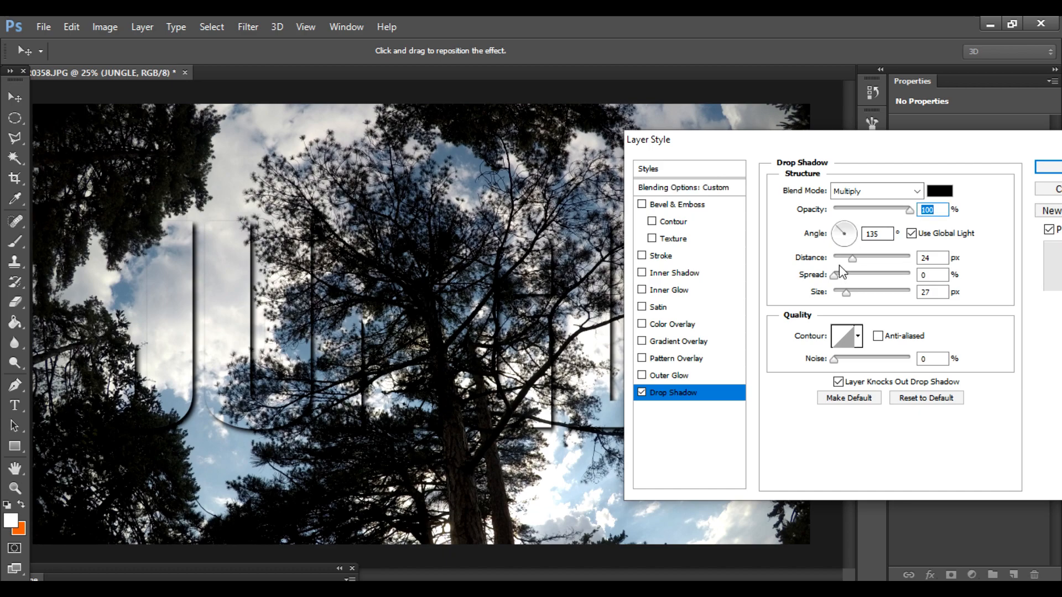
Step: Add a 13 px Stroke to the JUNGLE text and set its color to white (ffffff)
{"action": "left_click", "coordinate": [670, 256]}
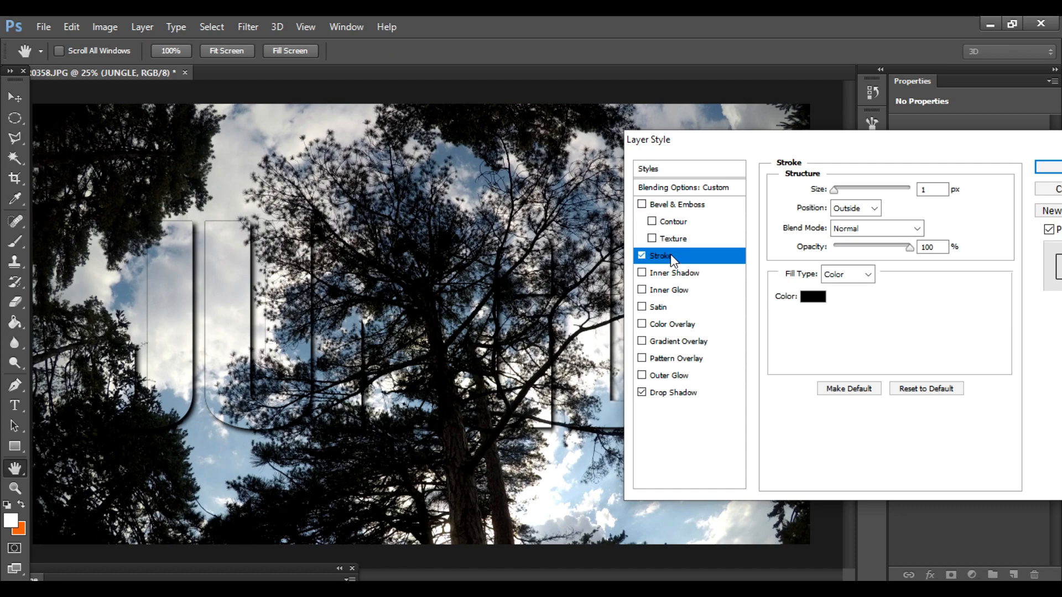
{"action": "left_click_drag", "start_coordinate": [833, 191], "coordinate": [842, 196]}
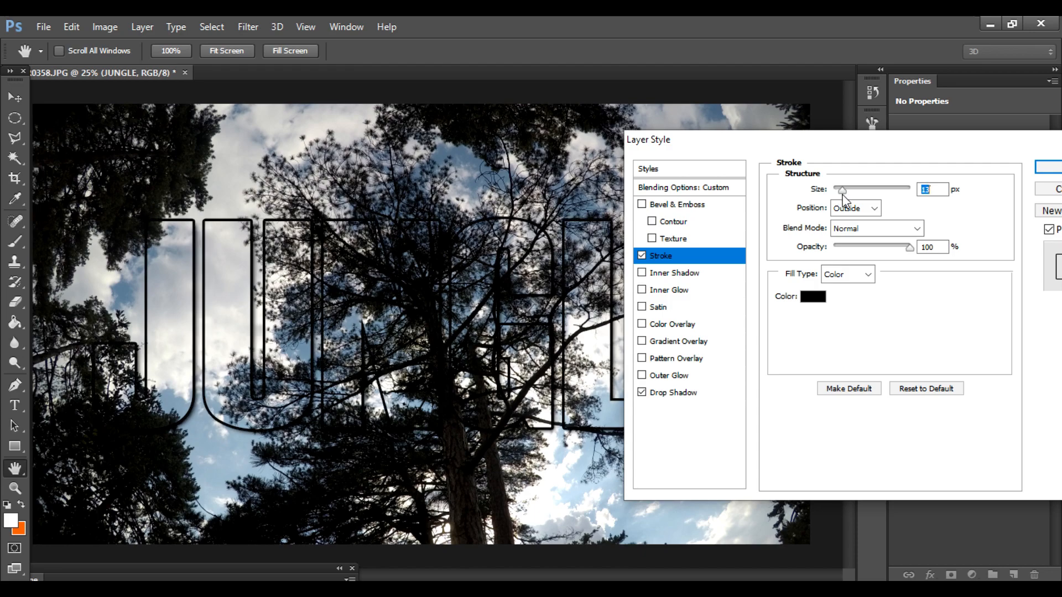
{"action": "left_click", "coordinate": [811, 298]}
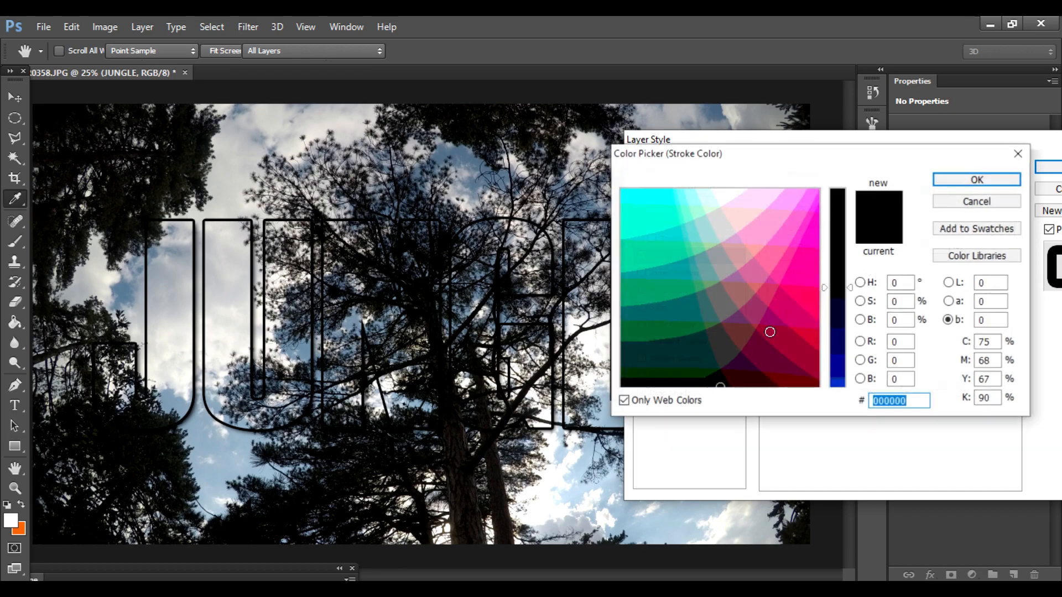
{"action": "left_click", "coordinate": [587, 453]}
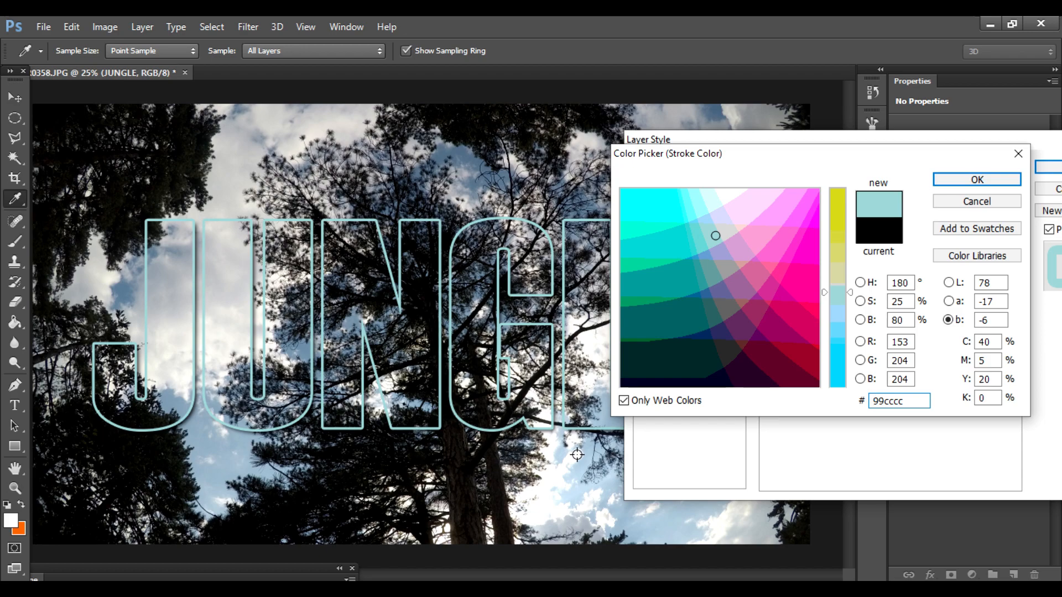
{"action": "left_click", "coordinate": [575, 455]}
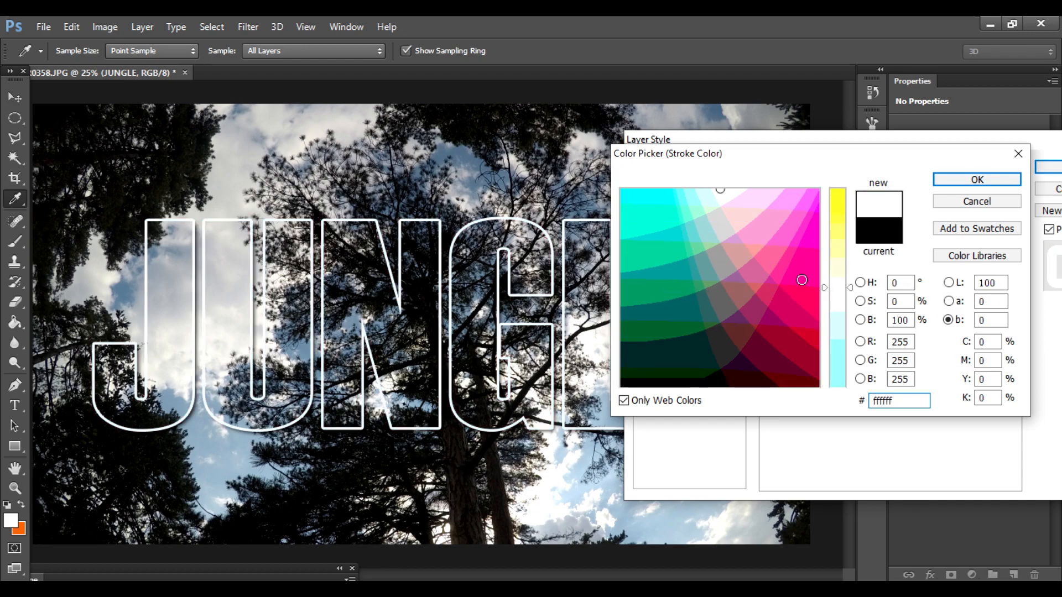
{"action": "left_click", "coordinate": [940, 180]}
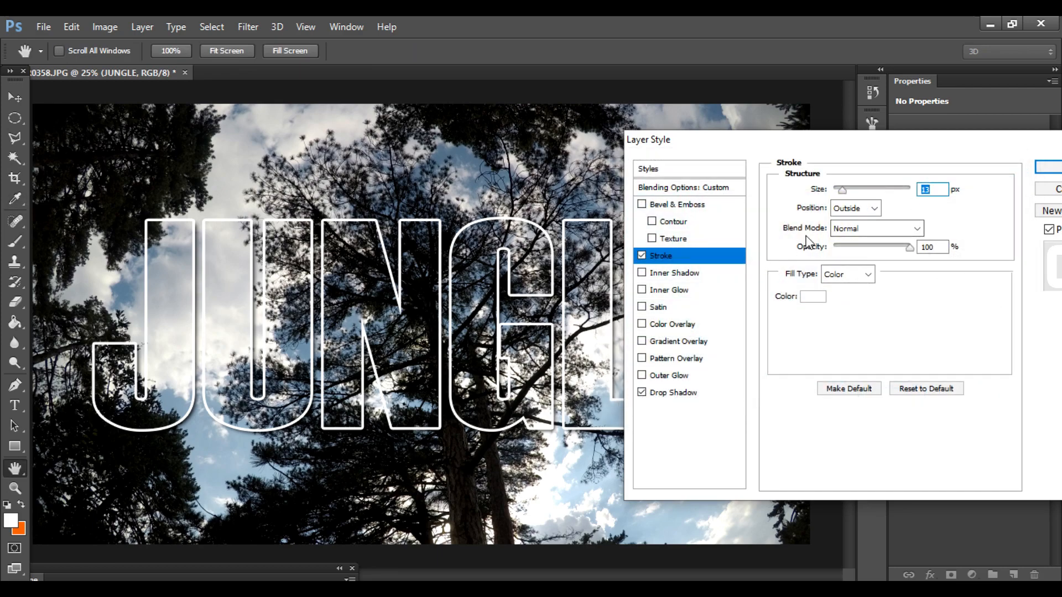
{"action": "left_click", "coordinate": [875, 209]}
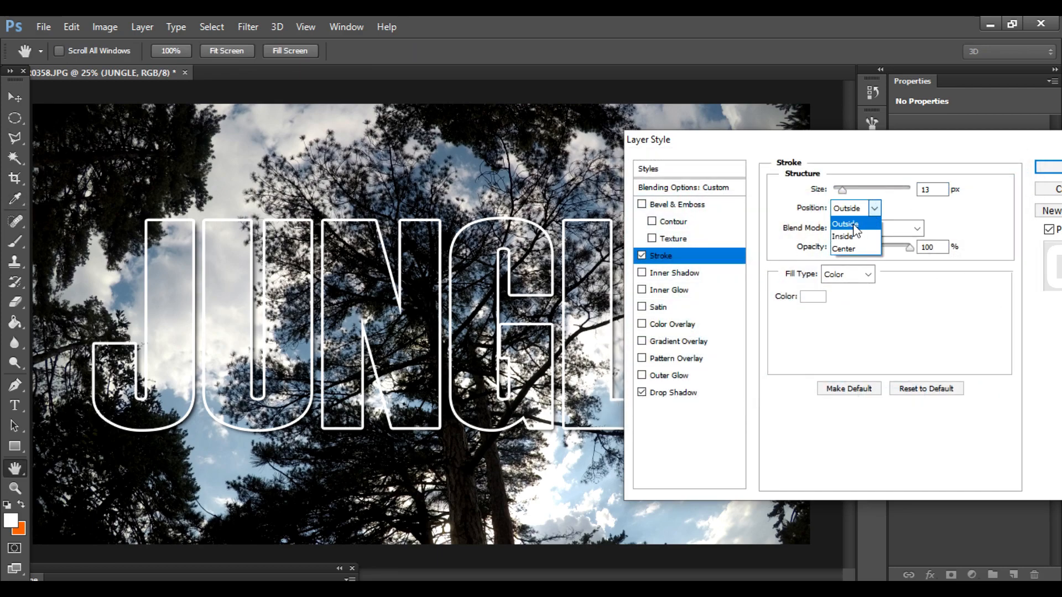
{"action": "left_click", "coordinate": [877, 209]}
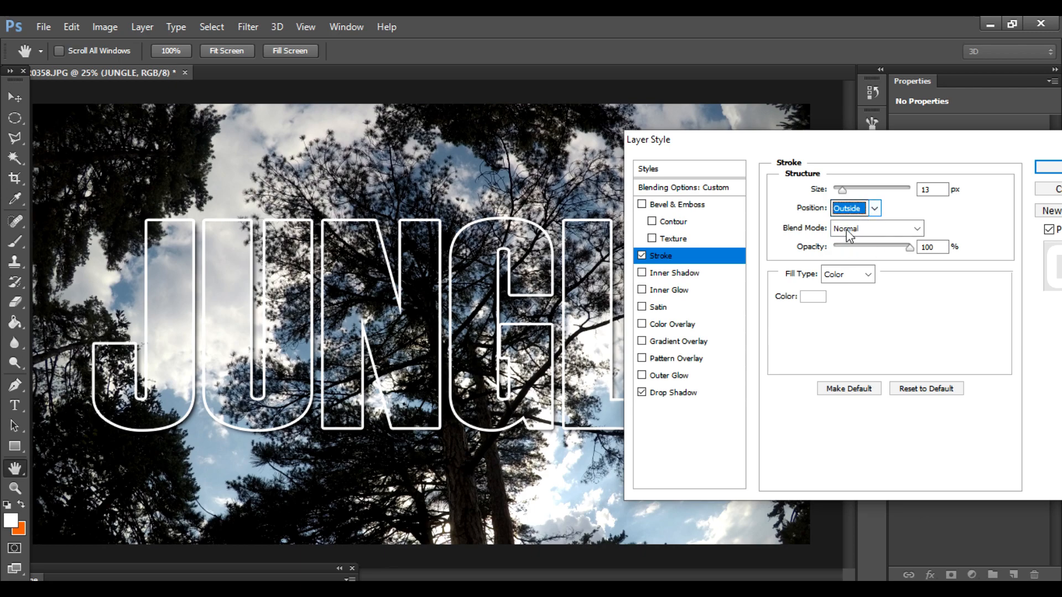
{"action": "left_click", "coordinate": [692, 327]}
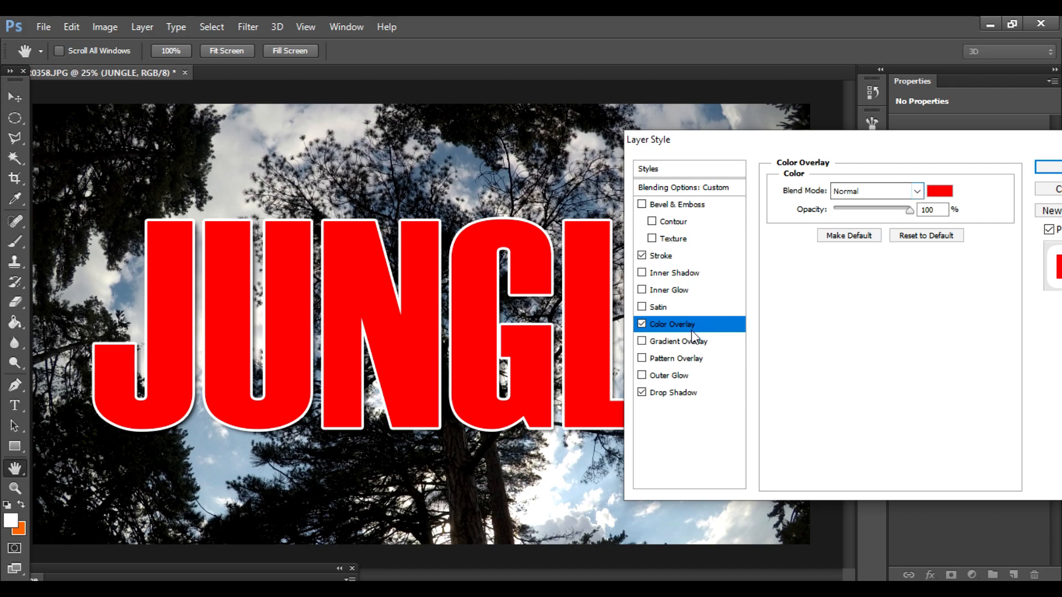
{"action": "left_click", "coordinate": [642, 324]}
Step: Add a black-to-white linear Gradient Overlay to the JUNGLE text with Hard Light blending and 36% opacity
{"action": "left_click", "coordinate": [641, 341]}
{"action": "left_click", "coordinate": [683, 342]}
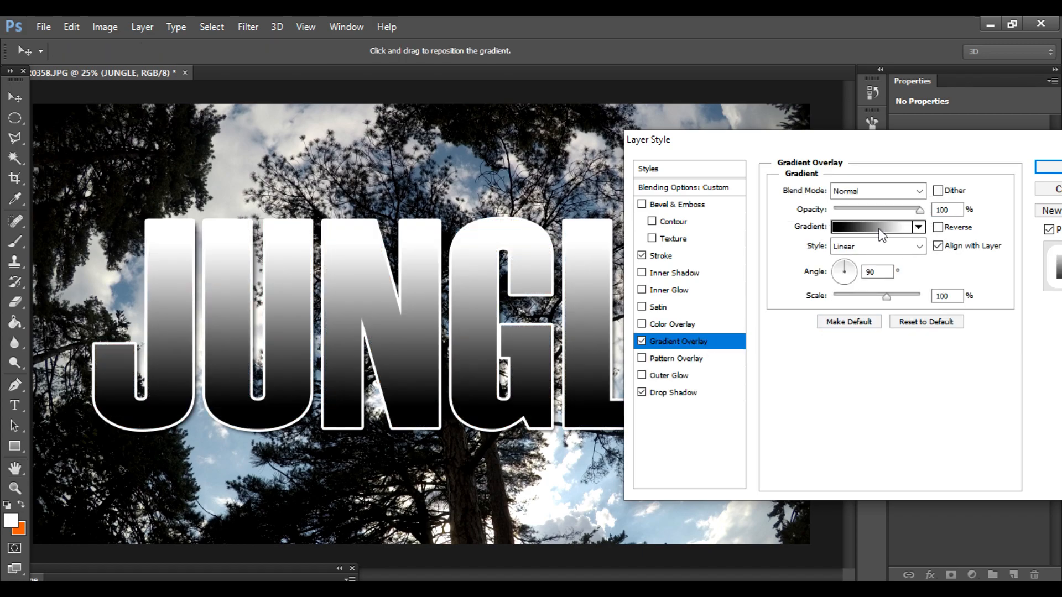
{"action": "left_click", "coordinate": [919, 192]}
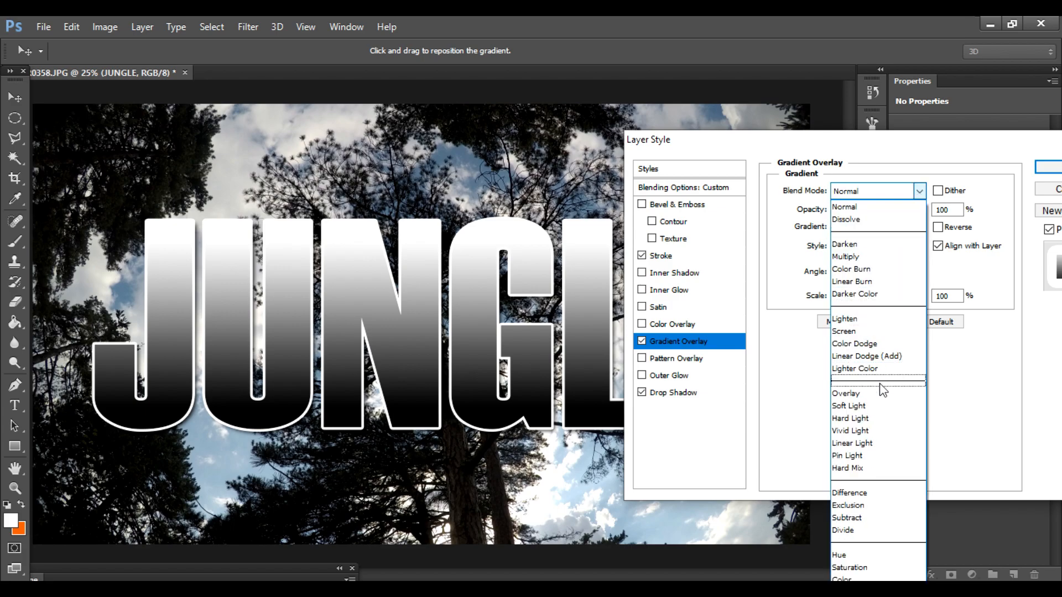
{"action": "left_click", "coordinate": [881, 419]}
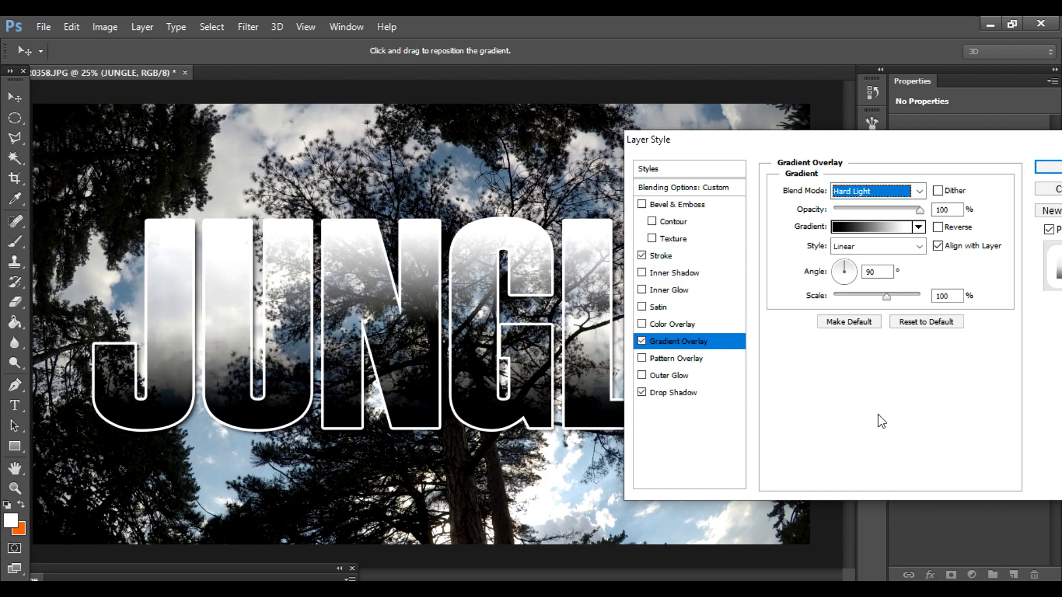
{"action": "left_click_drag", "start_coordinate": [920, 210], "coordinate": [864, 212]}
Step: Change the Gradient Overlay to Overlay blend mode at 68% opacity and apply the layer style
{"action": "left_click", "coordinate": [919, 191]}
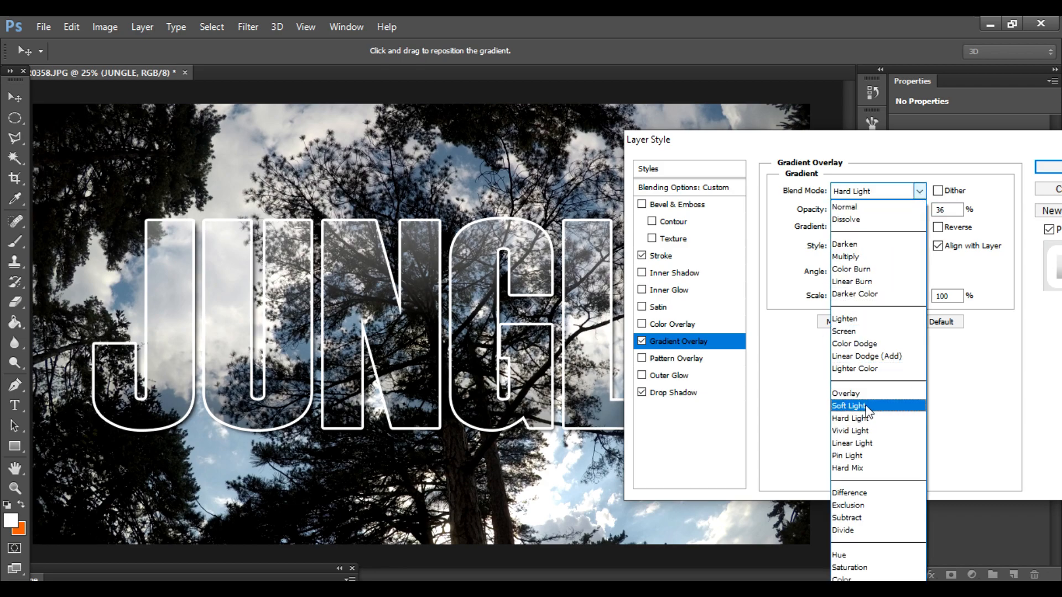
{"action": "left_click", "coordinate": [871, 396]}
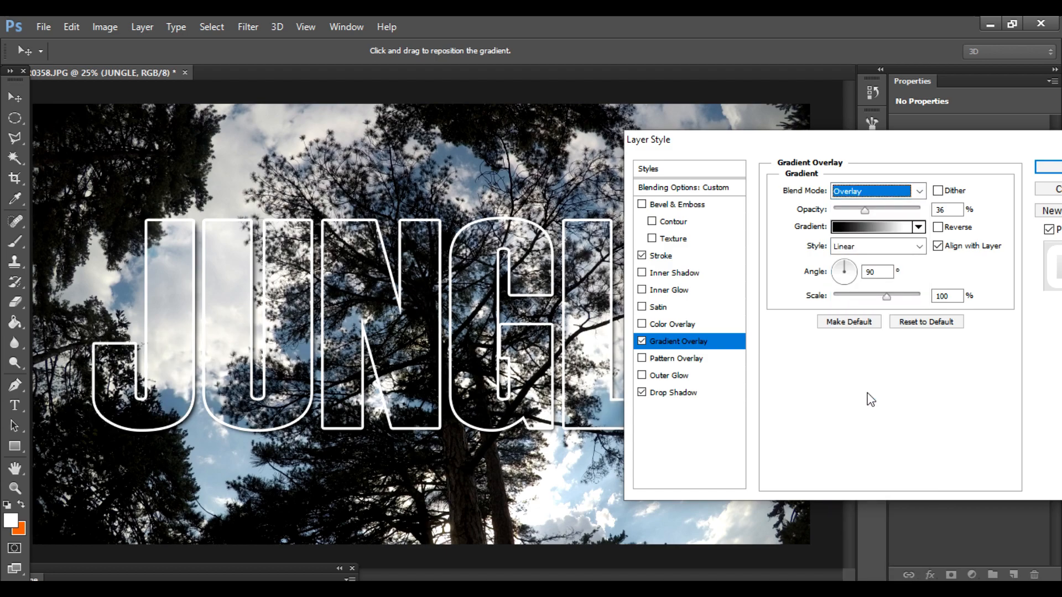
{"action": "left_click_drag", "start_coordinate": [865, 209], "coordinate": [892, 215]}
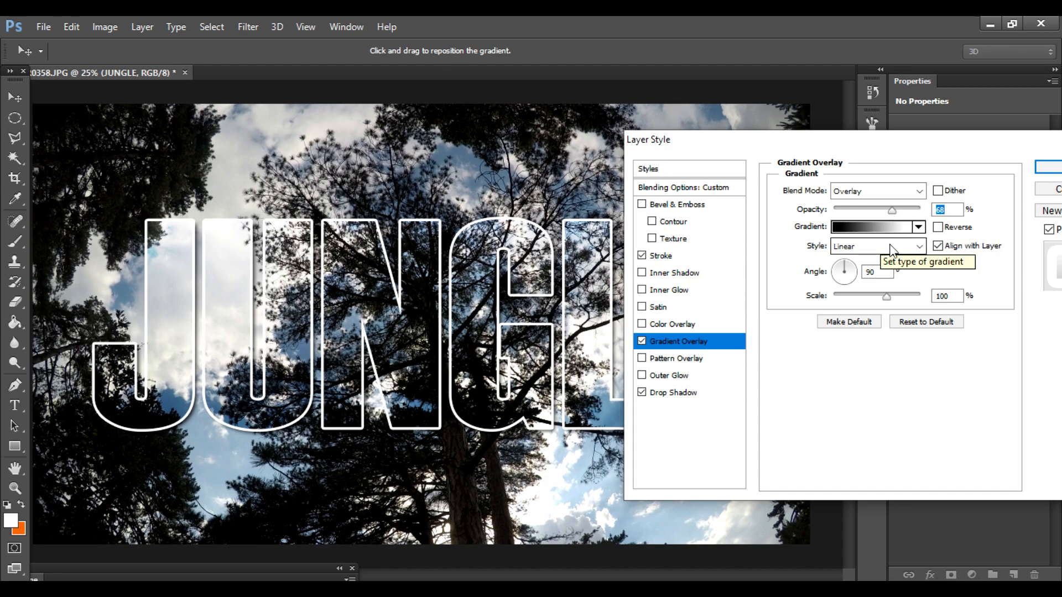
{"action": "left_click_drag", "start_coordinate": [904, 141], "coordinate": [792, 122]}
{"action": "left_click", "coordinate": [950, 148]}
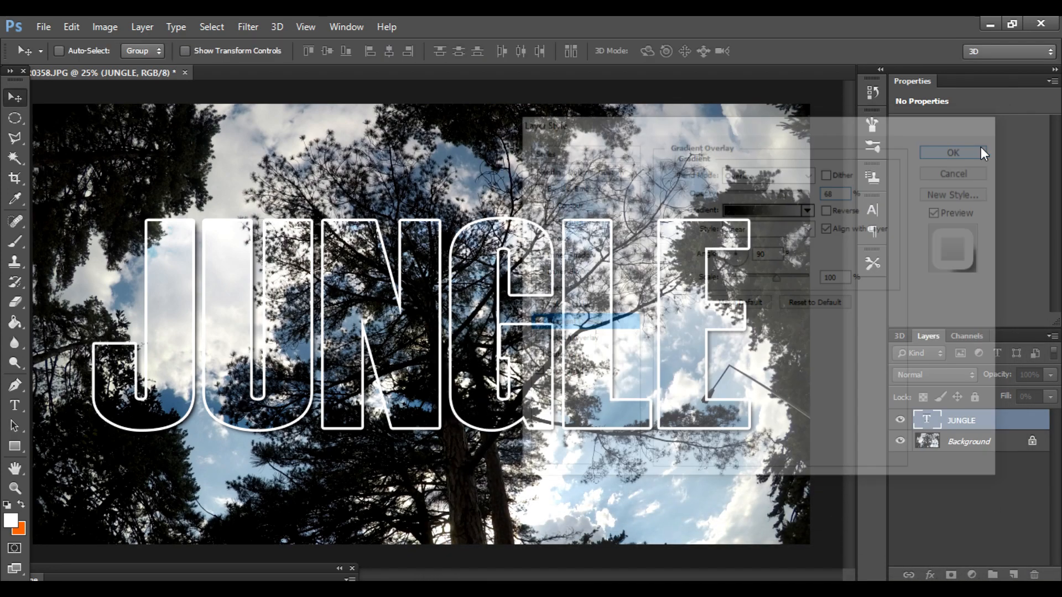
Step: Hide and show the JUNGLE layer's Stroke and Gradient Overlay effects in turn to compare their contribution
{"action": "left_click", "coordinate": [947, 453]}
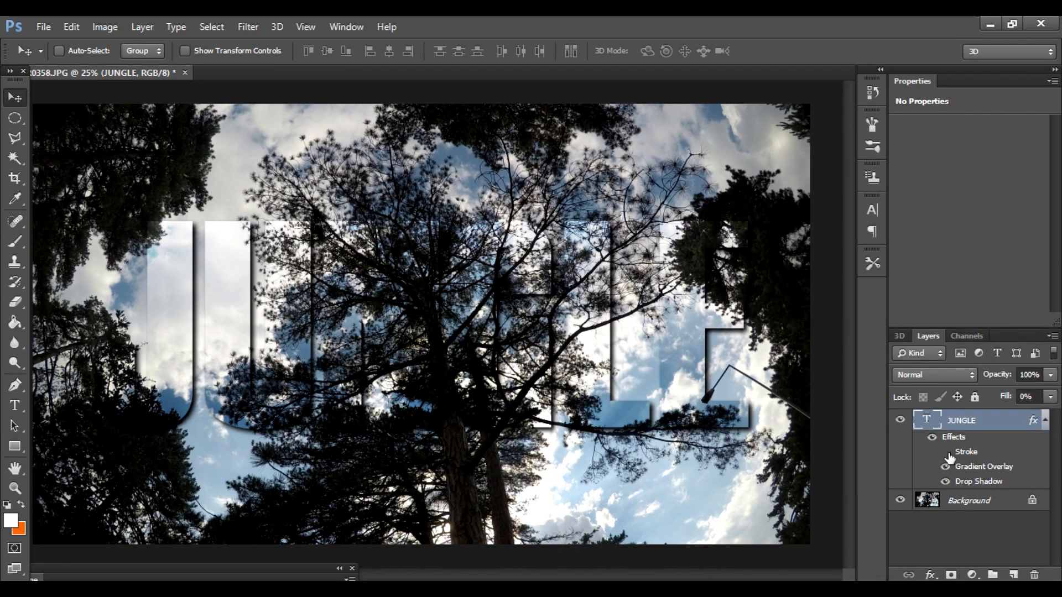
{"action": "left_click", "coordinate": [947, 453]}
{"action": "left_click", "coordinate": [947, 468]}
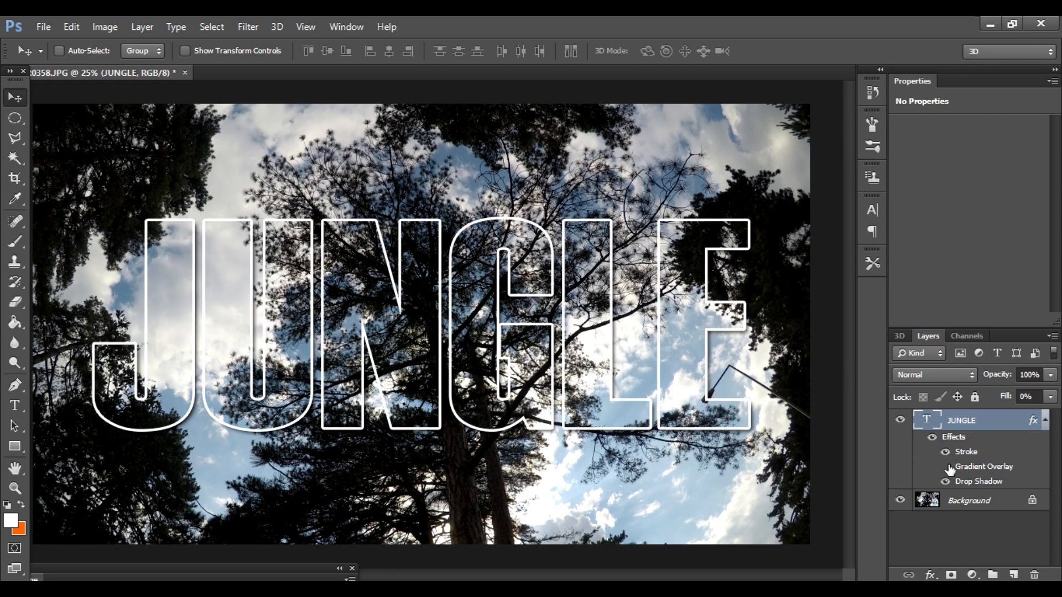
{"action": "left_click", "coordinate": [947, 468]}
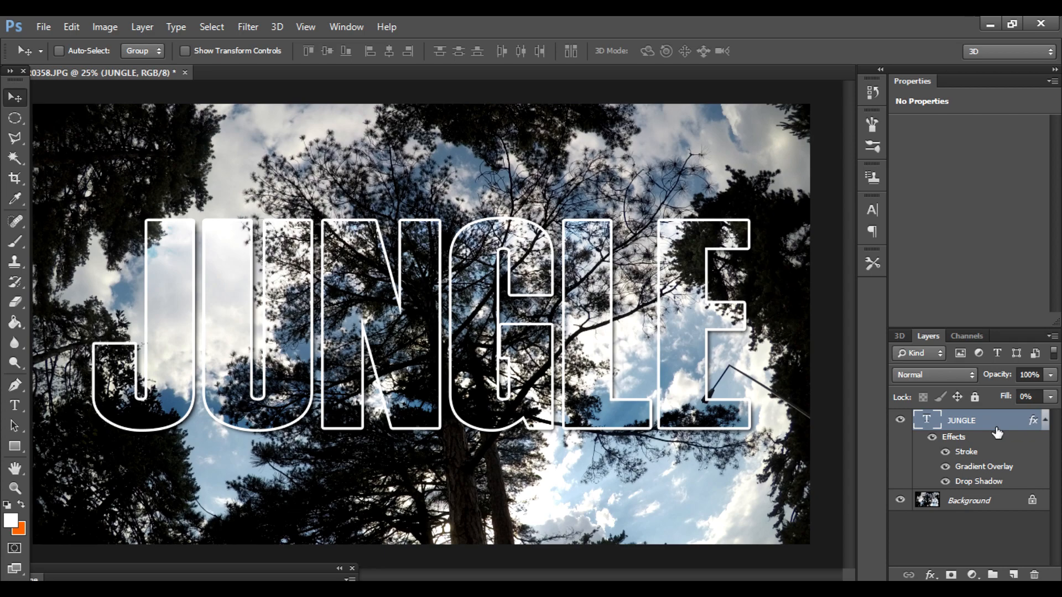
Step: Load the JUNGLE letter shapes as a selection and invert it to select everything outside the letters
{"action": "left_click", "coordinate": [969, 498], "text": "shift"}
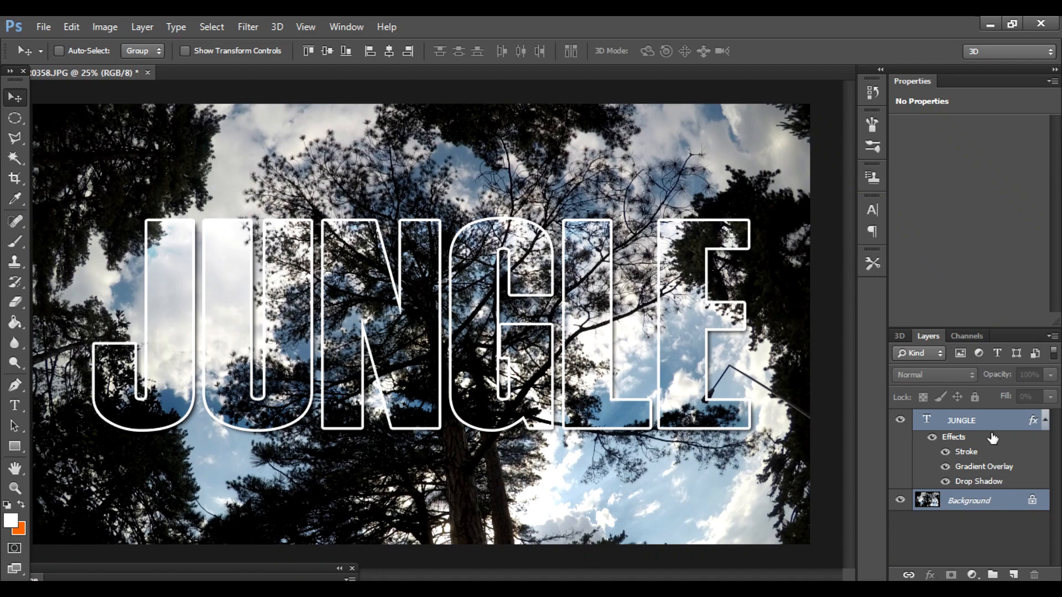
{"action": "left_click", "coordinate": [1008, 505]}
{"action": "left_click", "coordinate": [1004, 423]}
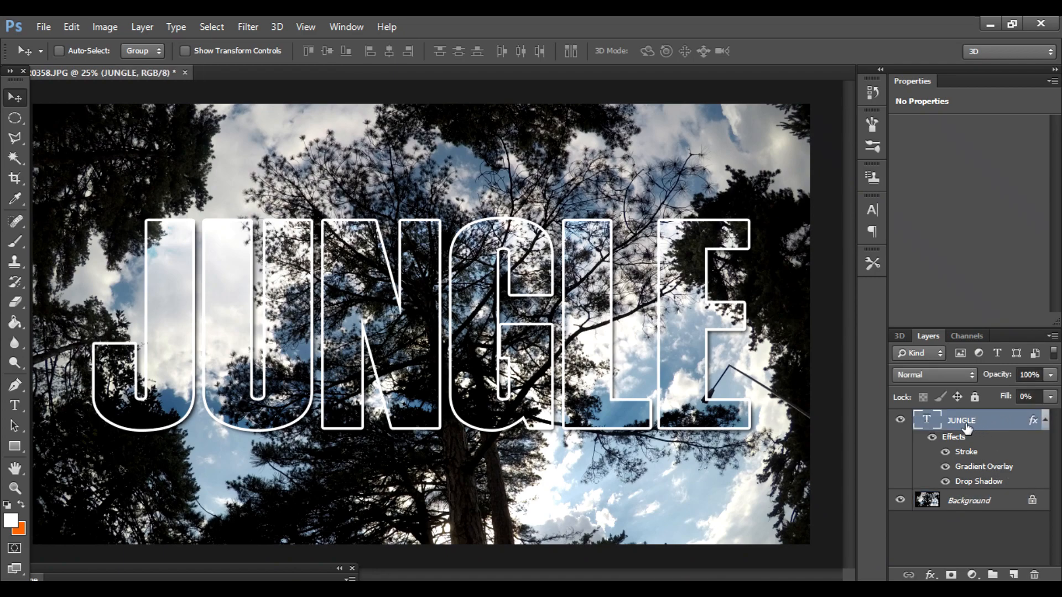
{"action": "left_click_drag", "start_coordinate": [931, 422], "coordinate": [934, 426]}
{"action": "left_click", "coordinate": [931, 422], "text": "ctrl"}
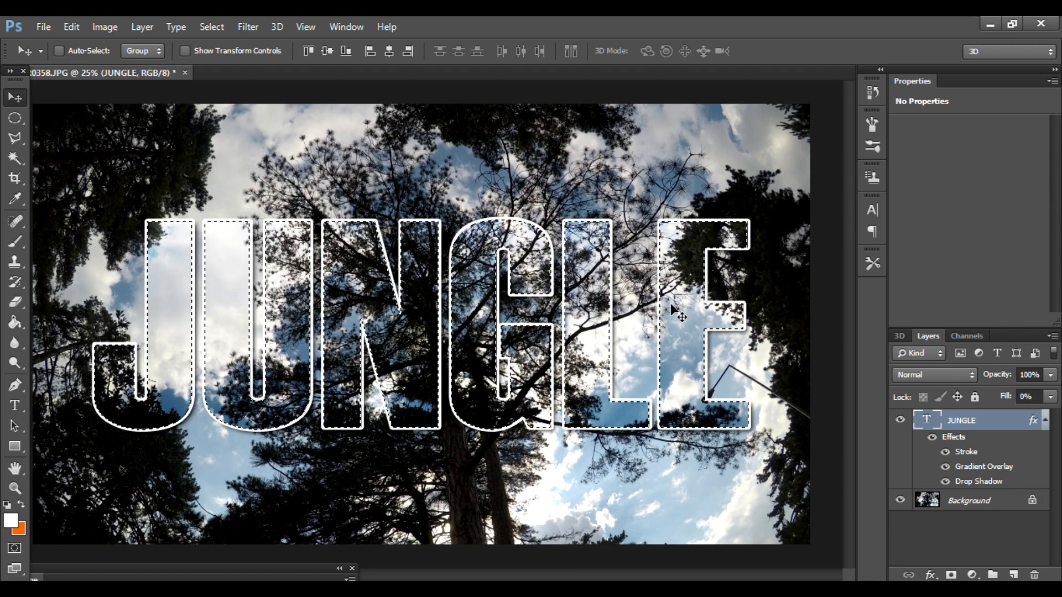
{"action": "left_click", "coordinate": [219, 29]}
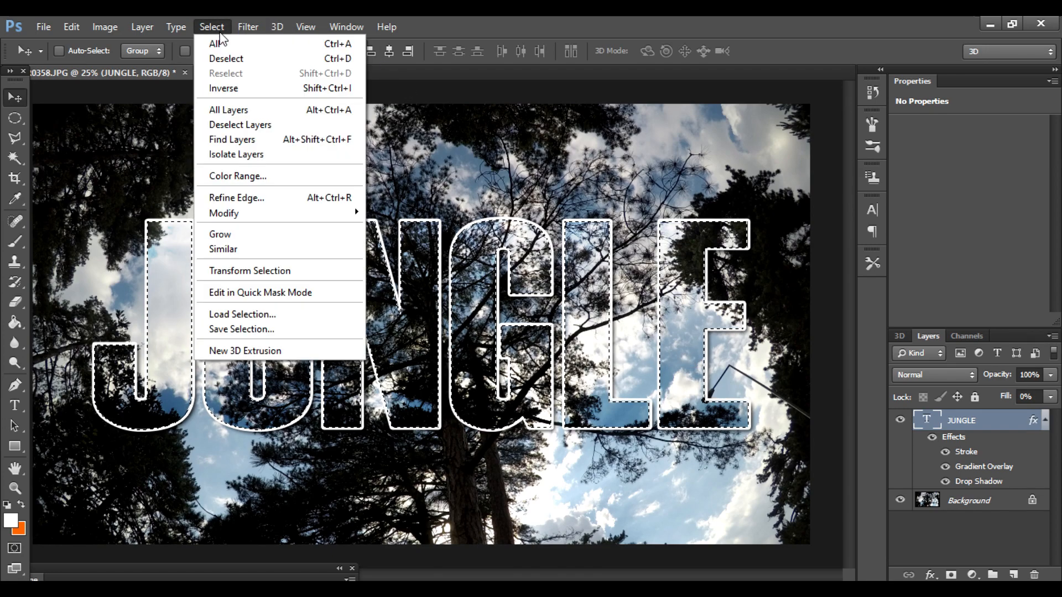
{"action": "left_click", "coordinate": [226, 90]}
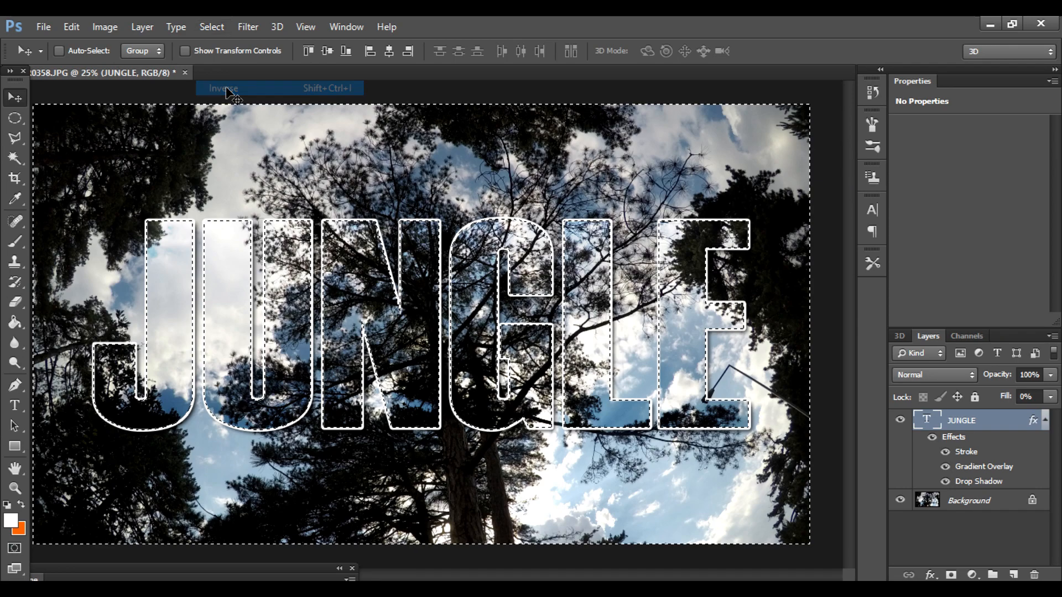
Step: Add a Solid Color fill layer directly above the Background, masked by the inverted letter selection
{"action": "left_click", "coordinate": [1001, 506]}
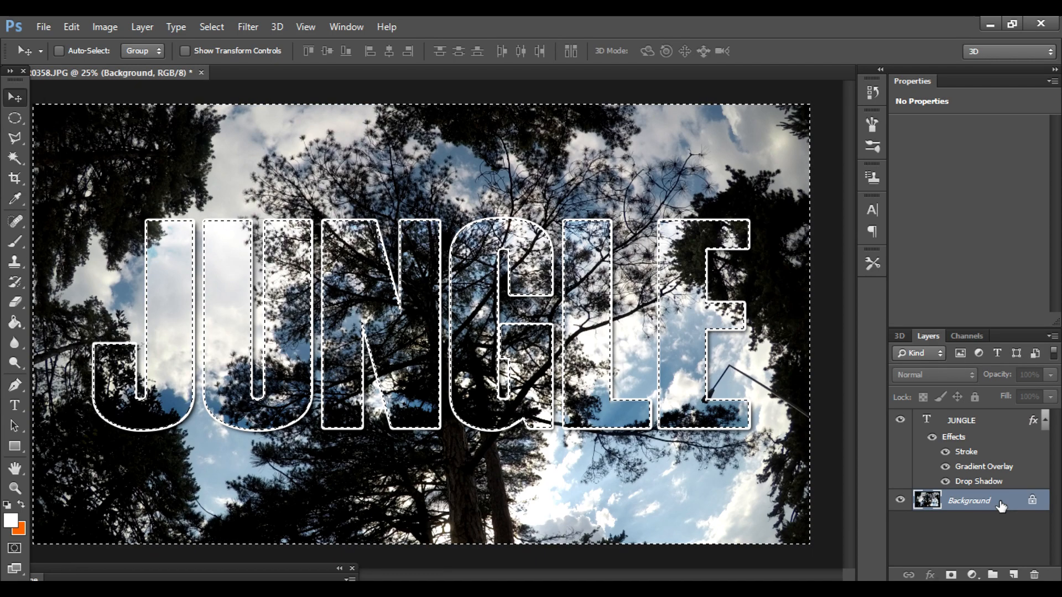
{"action": "left_click", "coordinate": [972, 575]}
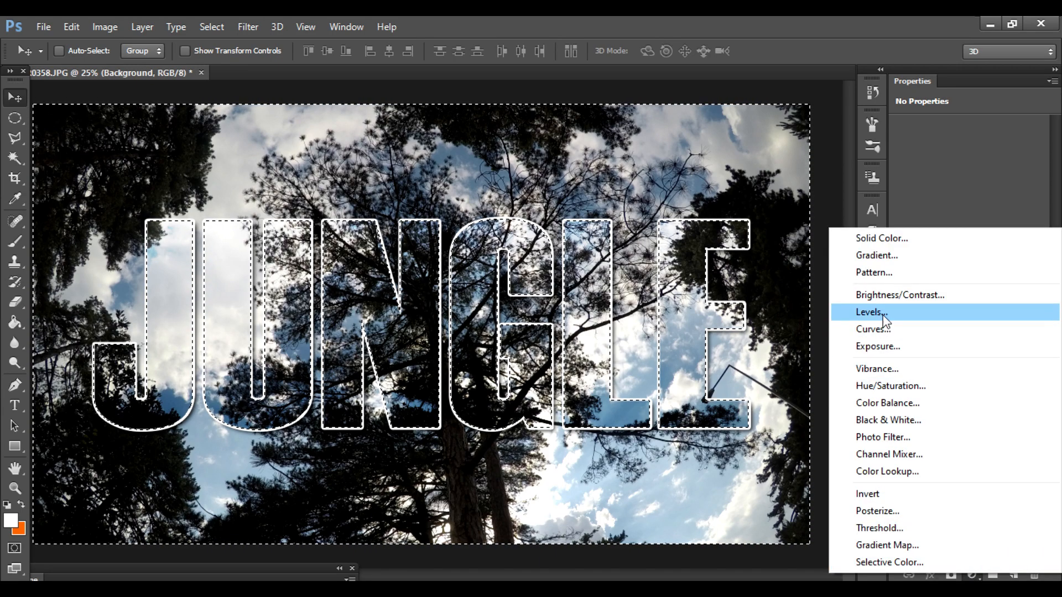
{"action": "left_click", "coordinate": [884, 237]}
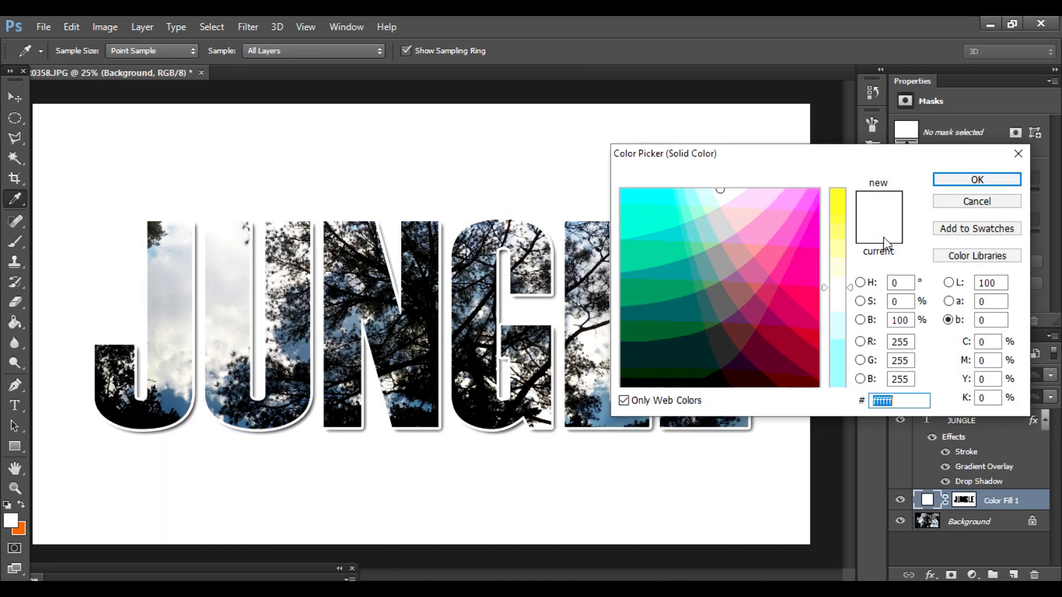
{"action": "left_click_drag", "start_coordinate": [812, 156], "coordinate": [882, 94]}
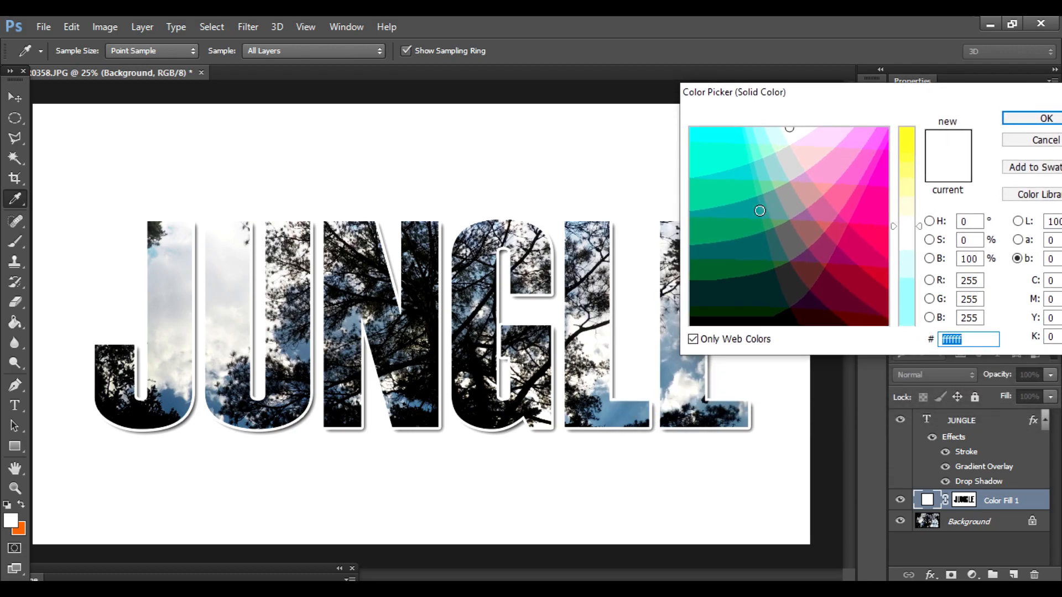
Step: Try teal, magenta and green for the fill layer, then settle on dark blue (003366)
{"action": "left_click", "coordinate": [759, 210]}
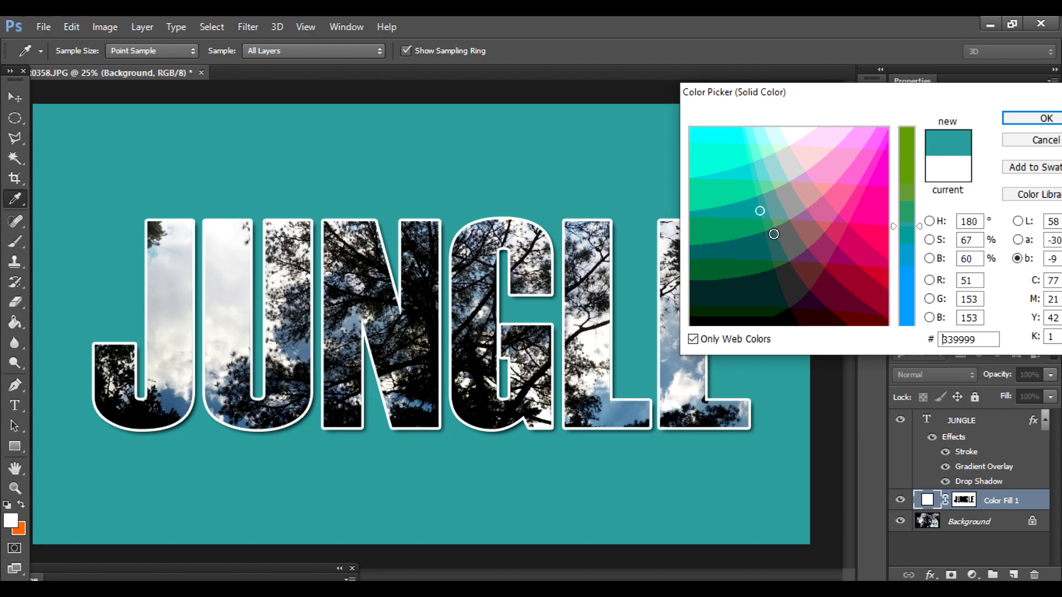
{"action": "left_click", "coordinate": [773, 234]}
{"action": "left_click", "coordinate": [806, 304]}
{"action": "left_click", "coordinate": [882, 177]}
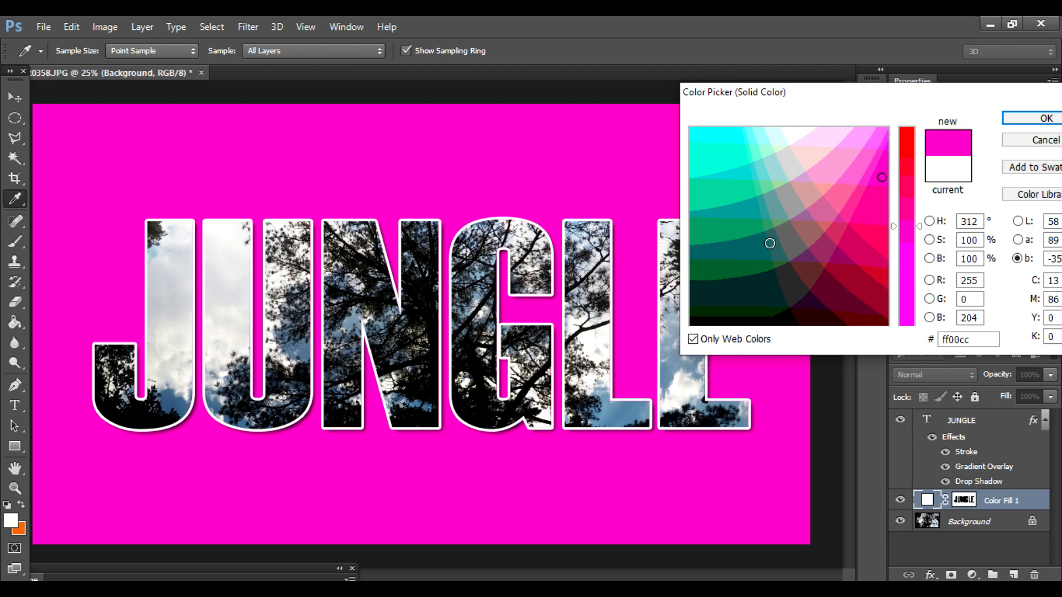
{"action": "left_click", "coordinate": [770, 244]}
{"action": "left_click", "coordinate": [907, 162]}
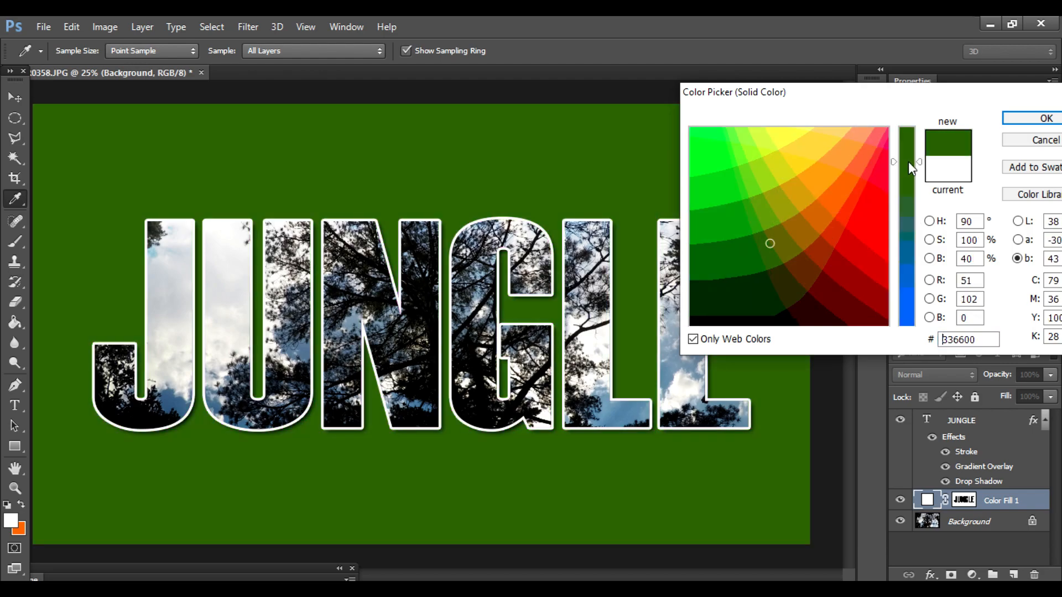
{"action": "left_click", "coordinate": [906, 194]}
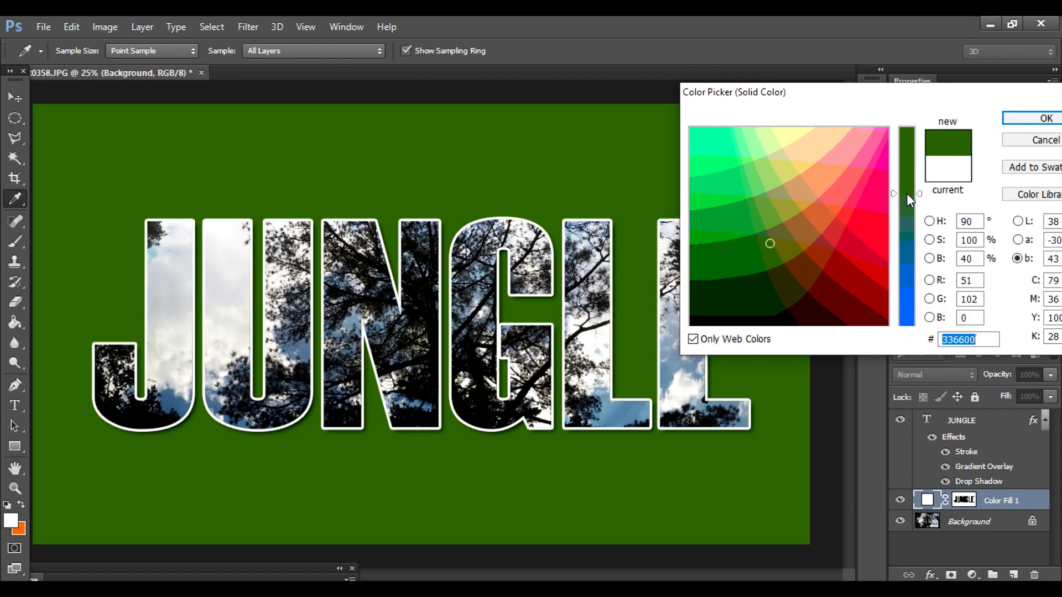
{"action": "left_click", "coordinate": [905, 255]}
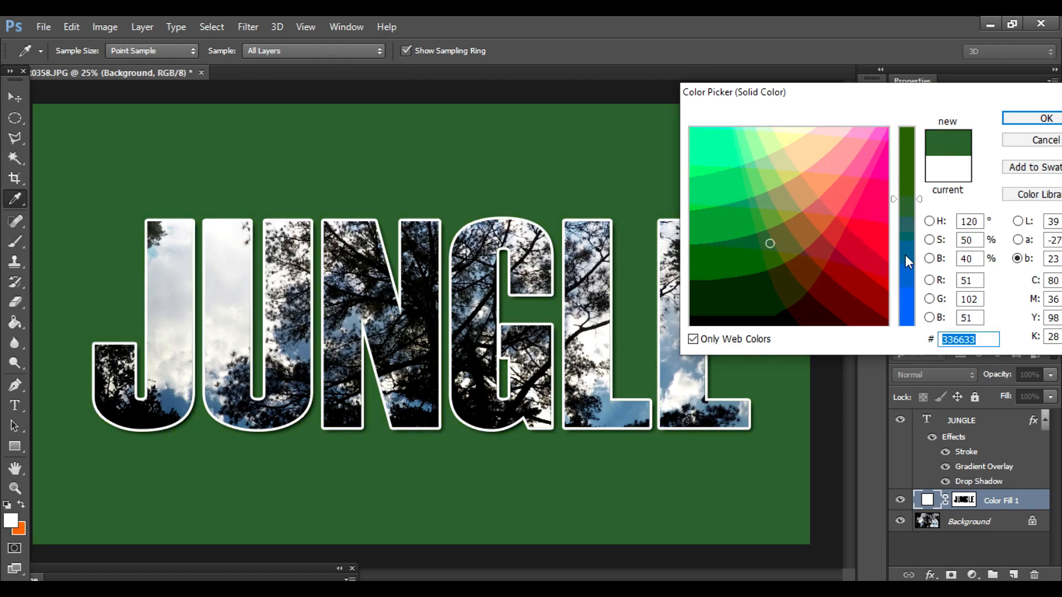
{"action": "left_click", "coordinate": [771, 276]}
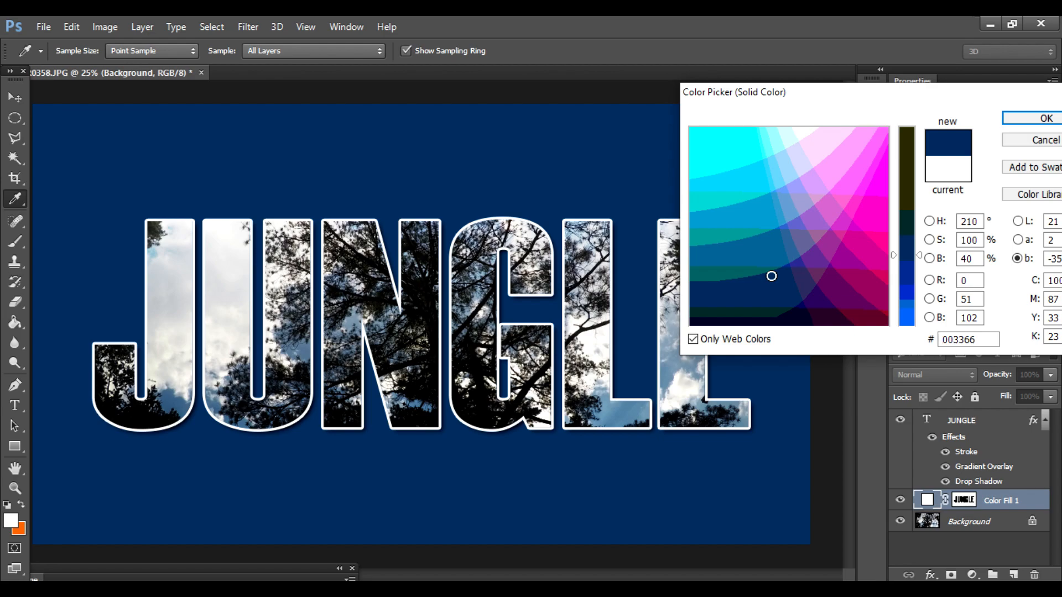
{"action": "left_click", "coordinate": [1015, 121]}
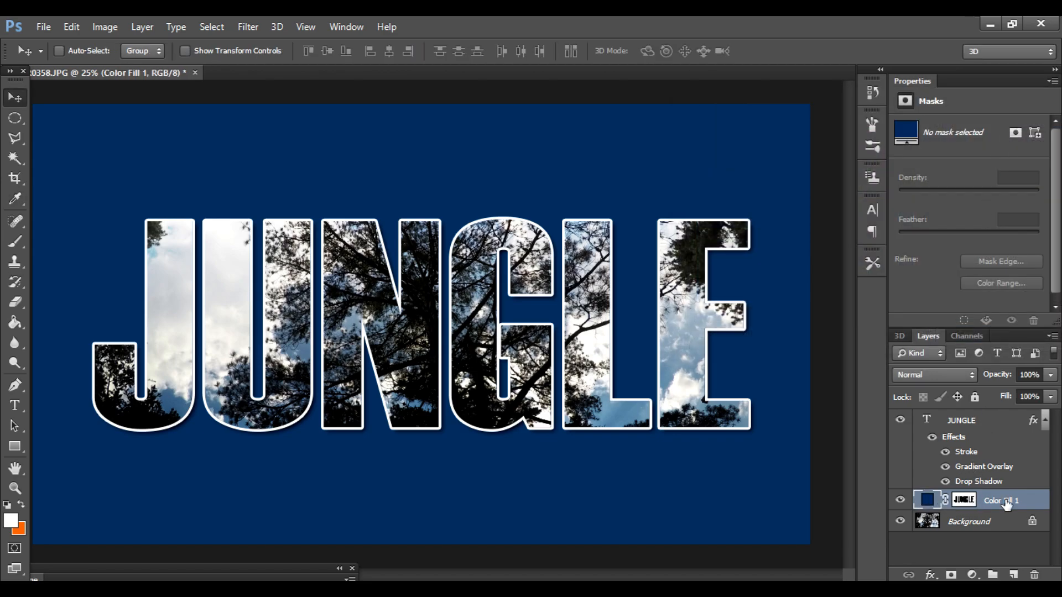
Step: Lower the opacity of the dark blue fill layer to 25%
{"action": "left_click", "coordinate": [1051, 375]}
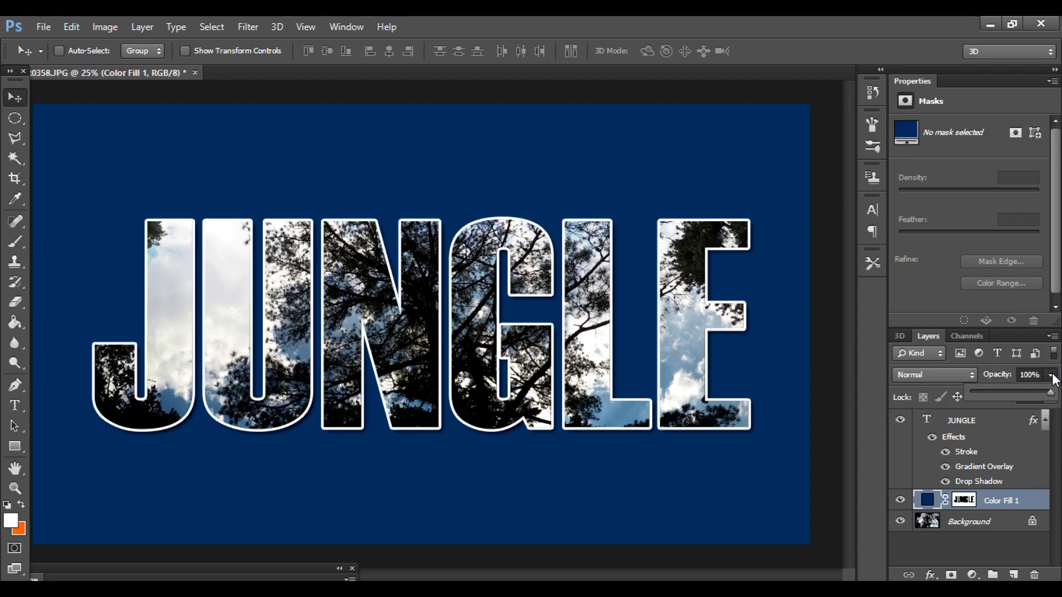
{"action": "left_click_drag", "start_coordinate": [1049, 391], "coordinate": [991, 393]}
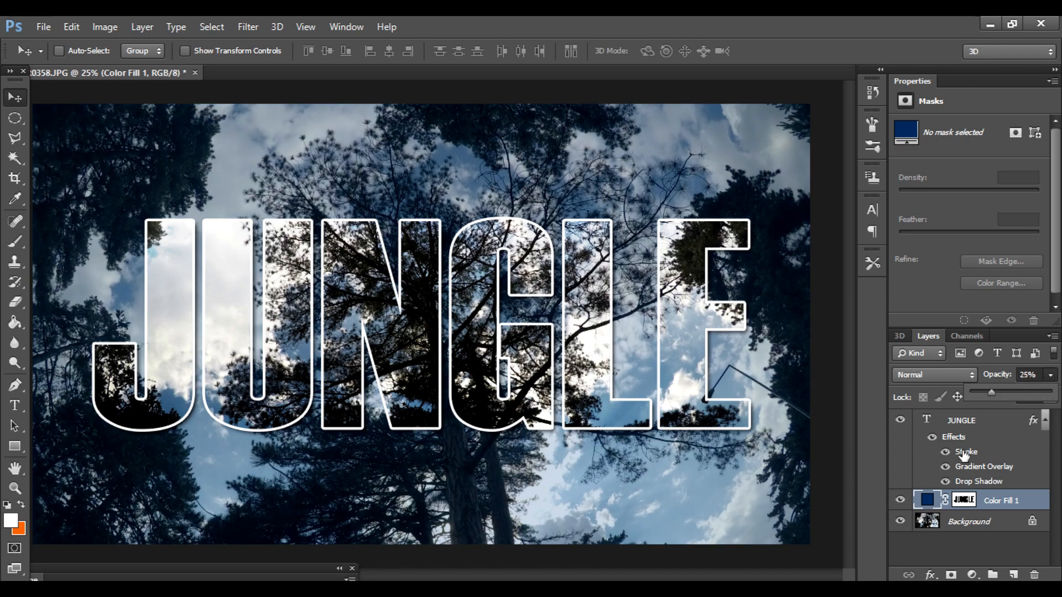
{"action": "left_click", "coordinate": [931, 502]}
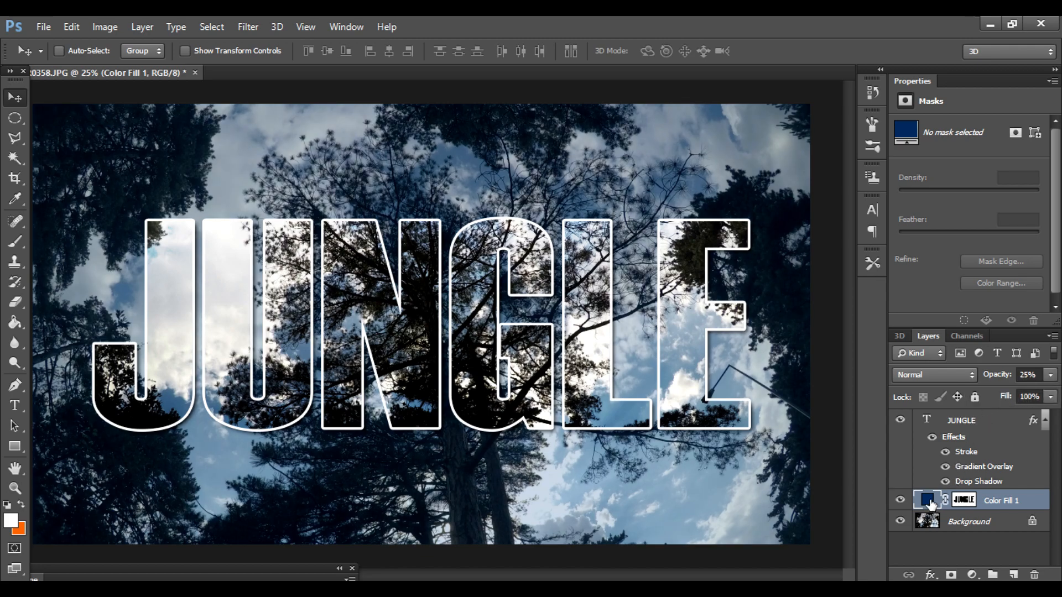
Step: Try white, black and grey (999999) for the color fill layer, then settle on muted purple-blue (666699)
{"action": "double_click", "coordinate": [930, 502]}
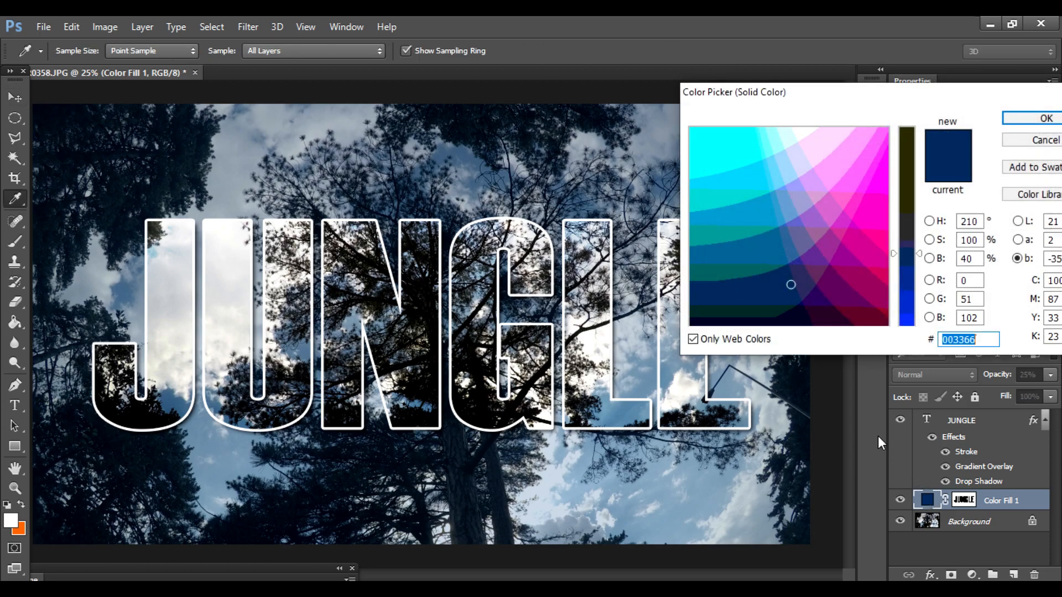
{"action": "left_click", "coordinate": [599, 339]}
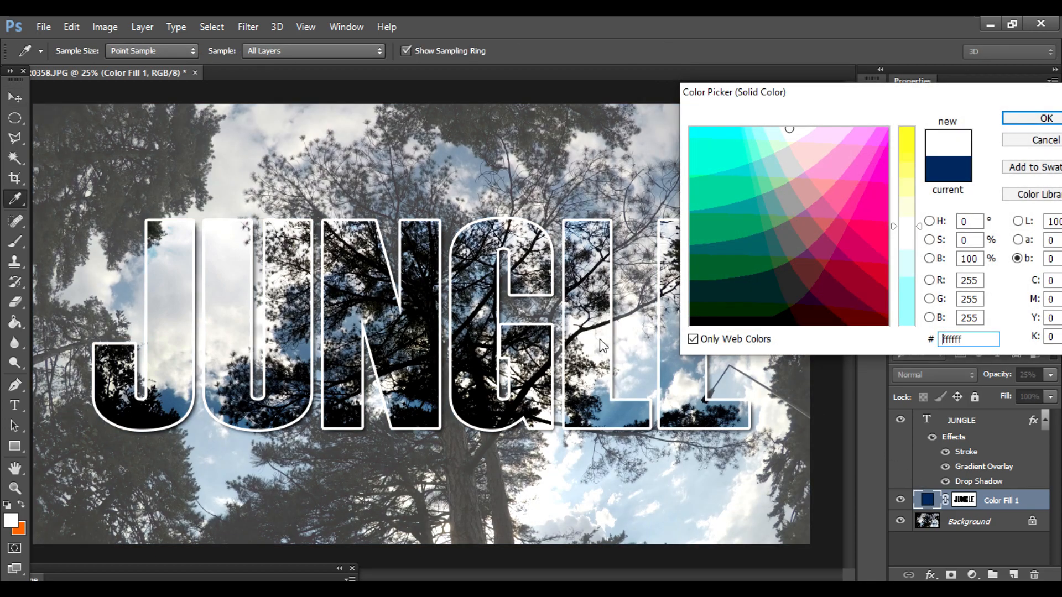
{"action": "left_click", "coordinate": [479, 365]}
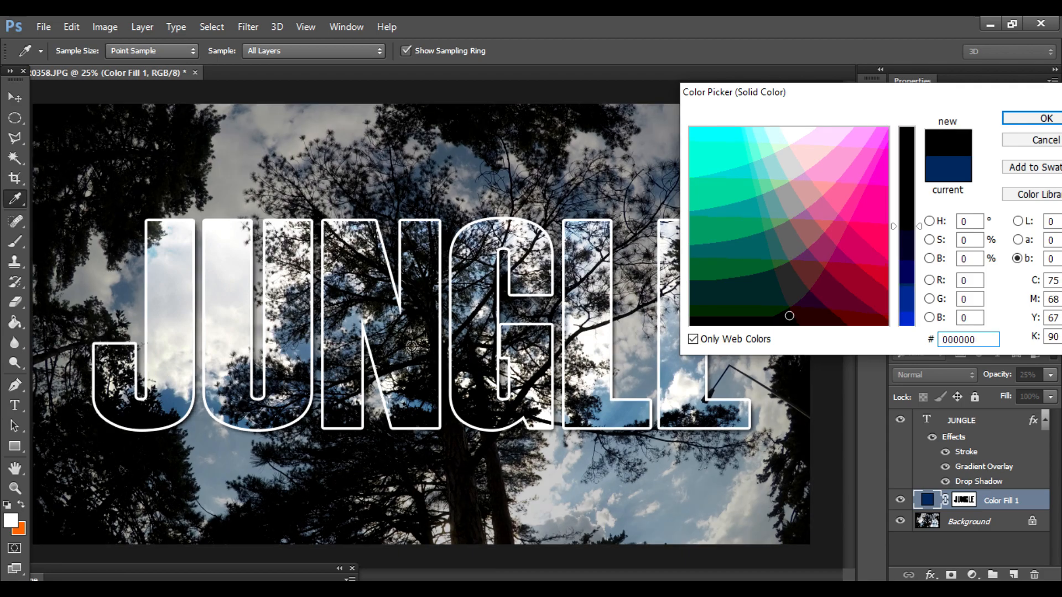
{"action": "left_click", "coordinate": [383, 337]}
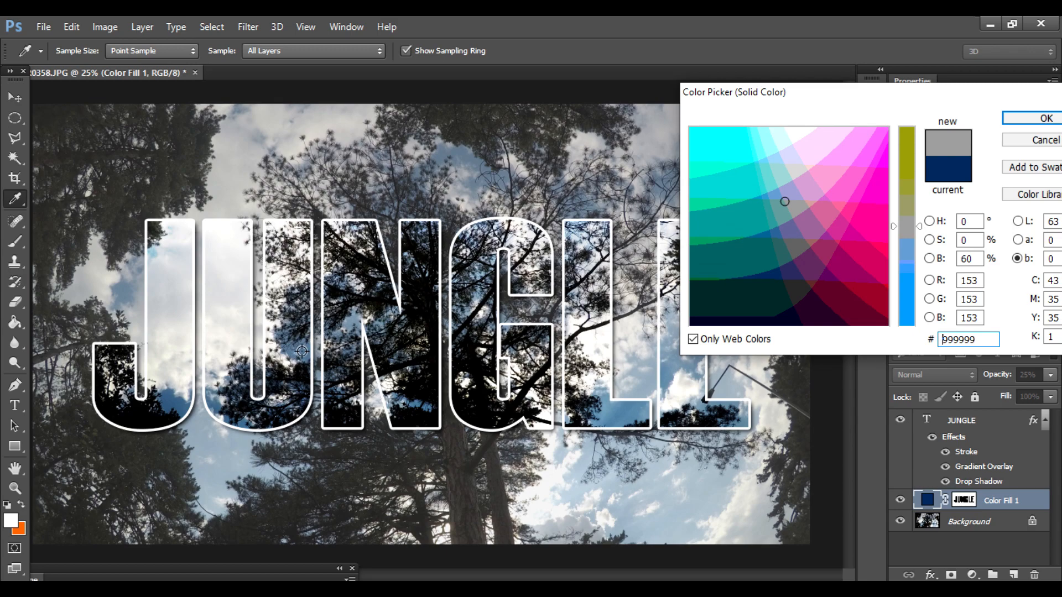
{"action": "left_click", "coordinate": [321, 365]}
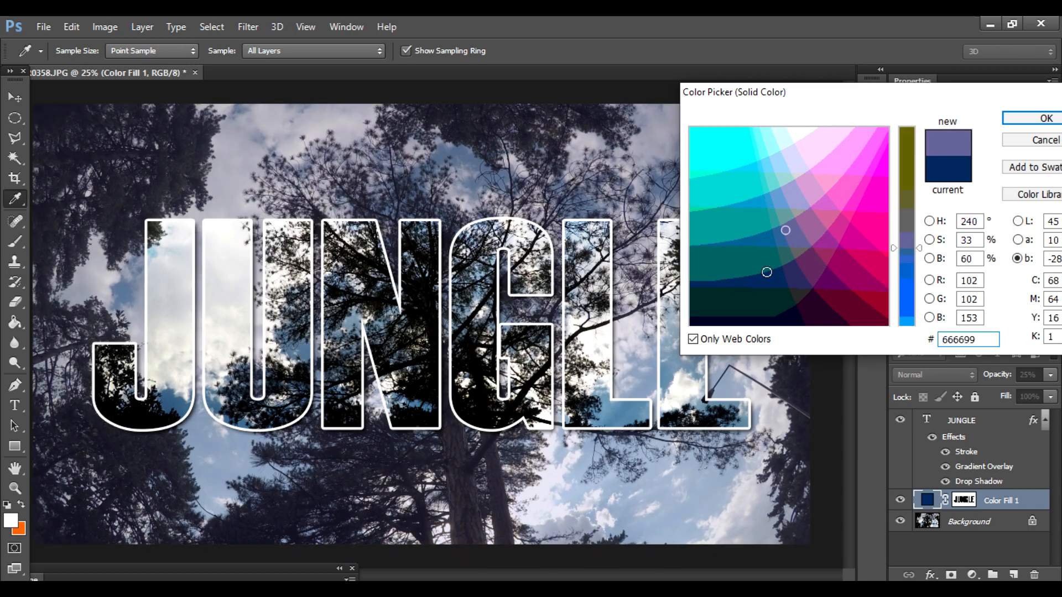
{"action": "left_click", "coordinate": [1030, 119]}
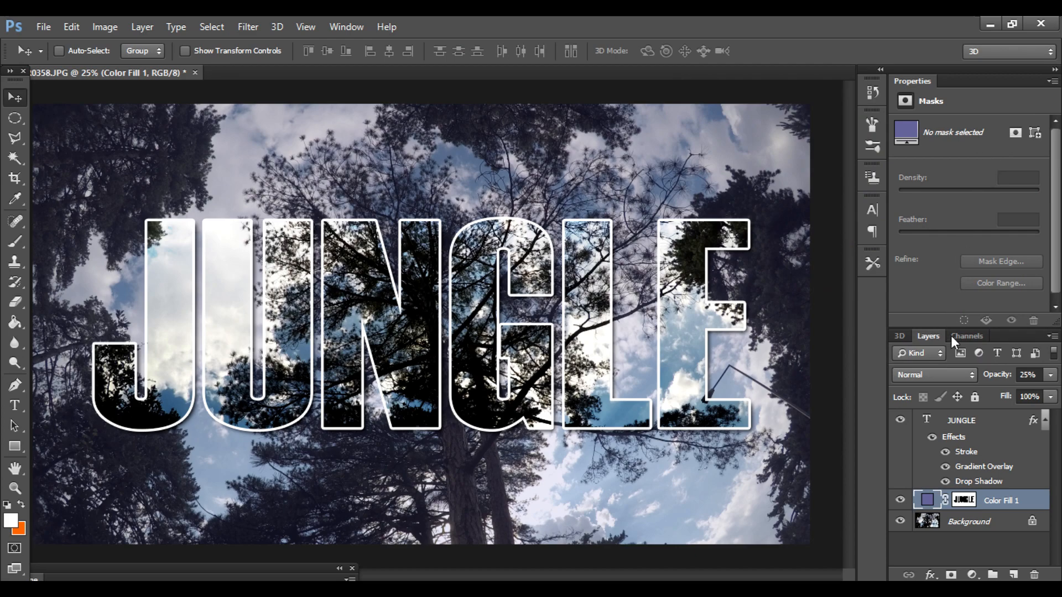
Step: Set the opacity of the purple-blue color fill layer to 35%
{"action": "left_click", "coordinate": [1049, 376]}
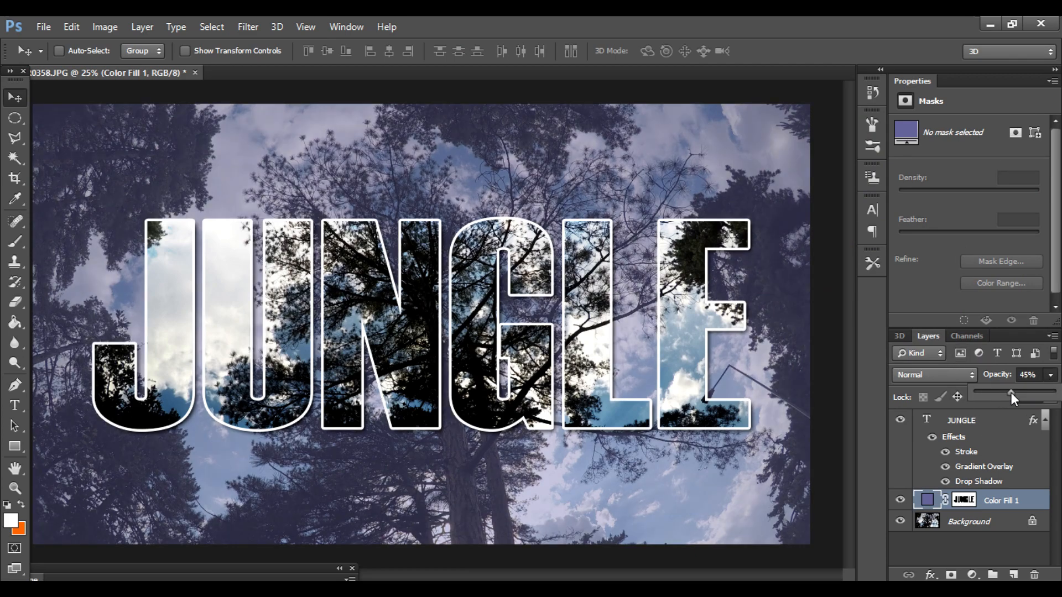
{"action": "left_click_drag", "start_coordinate": [1007, 391], "coordinate": [1000, 392]}
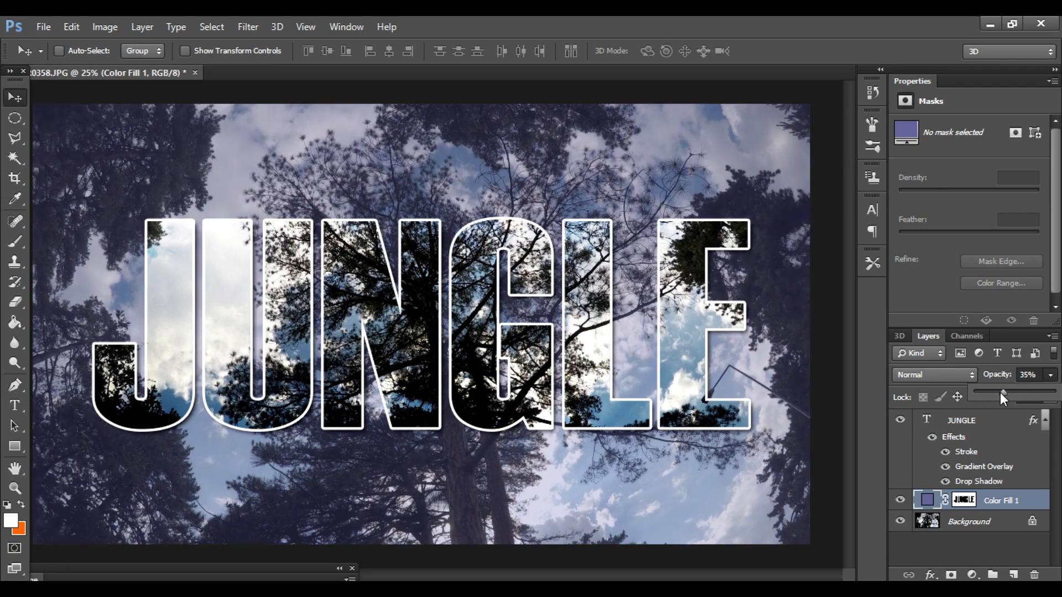
{"action": "left_click", "coordinate": [1038, 502]}
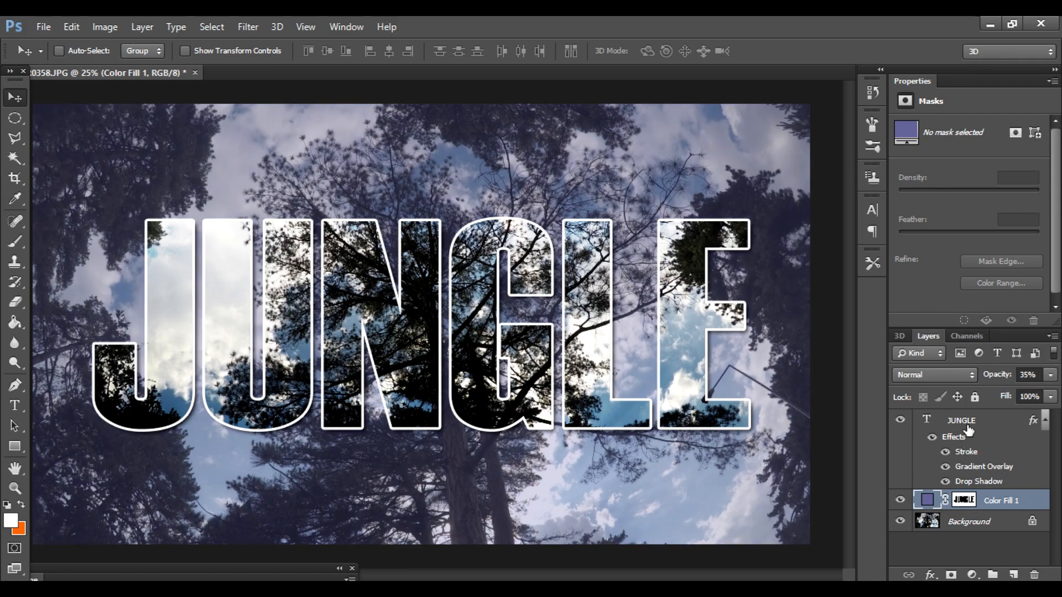
Step: Try the Screen blend mode on the color fill layer, then apply the Color blend mode at 100% opacity
{"action": "left_click", "coordinate": [970, 375]}
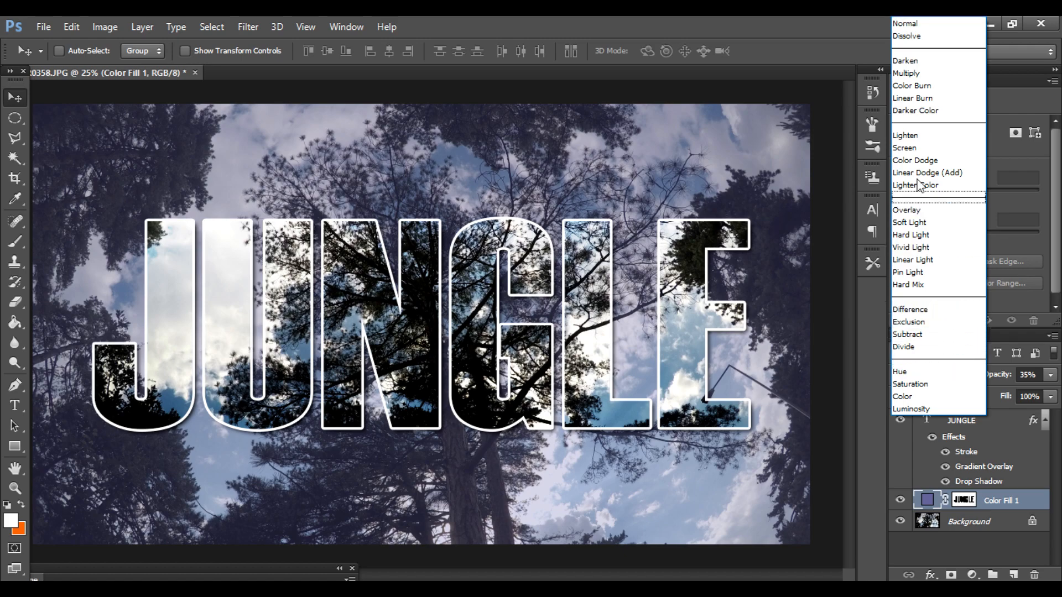
{"action": "left_click", "coordinate": [916, 148]}
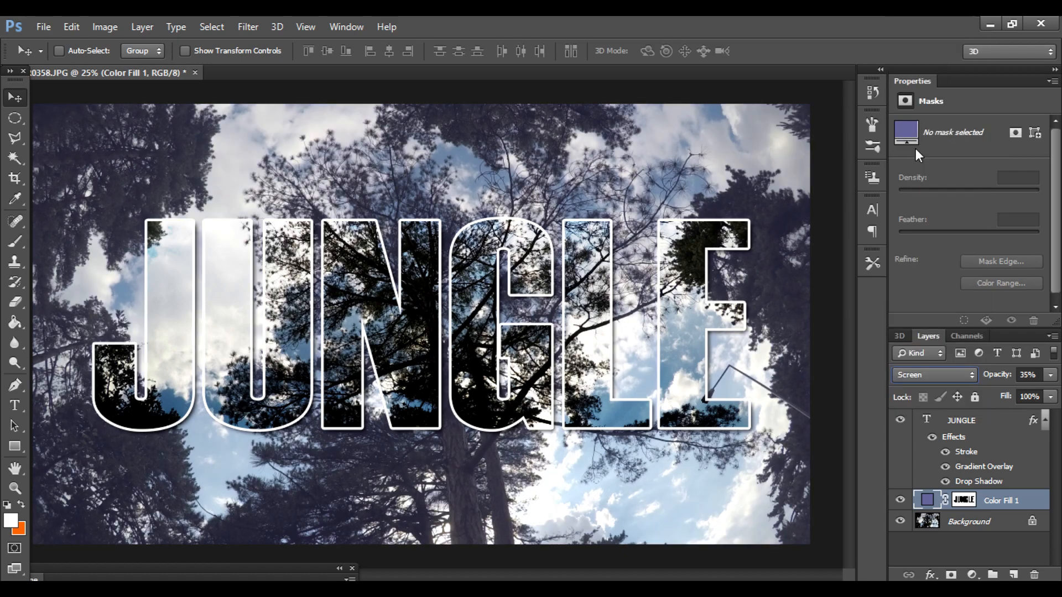
{"action": "left_click", "coordinate": [951, 374]}
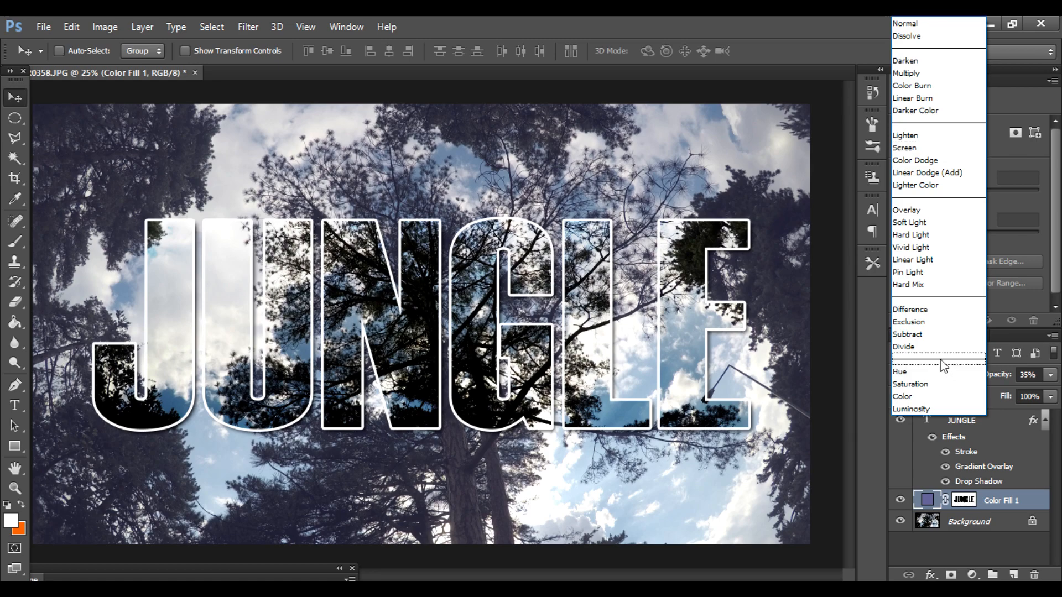
{"action": "left_click", "coordinate": [948, 394]}
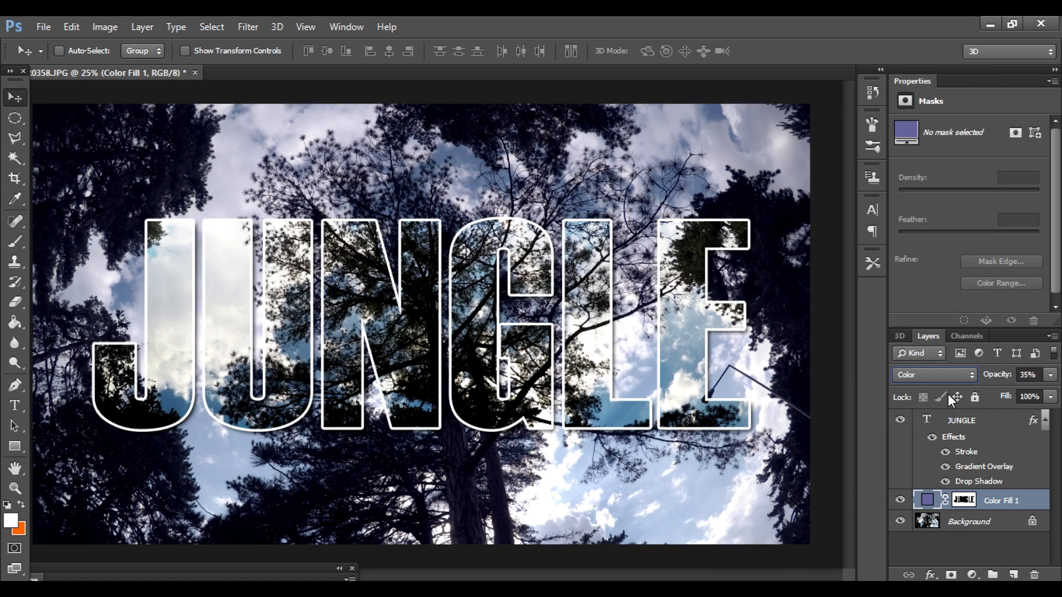
{"action": "left_click", "coordinate": [1049, 375]}
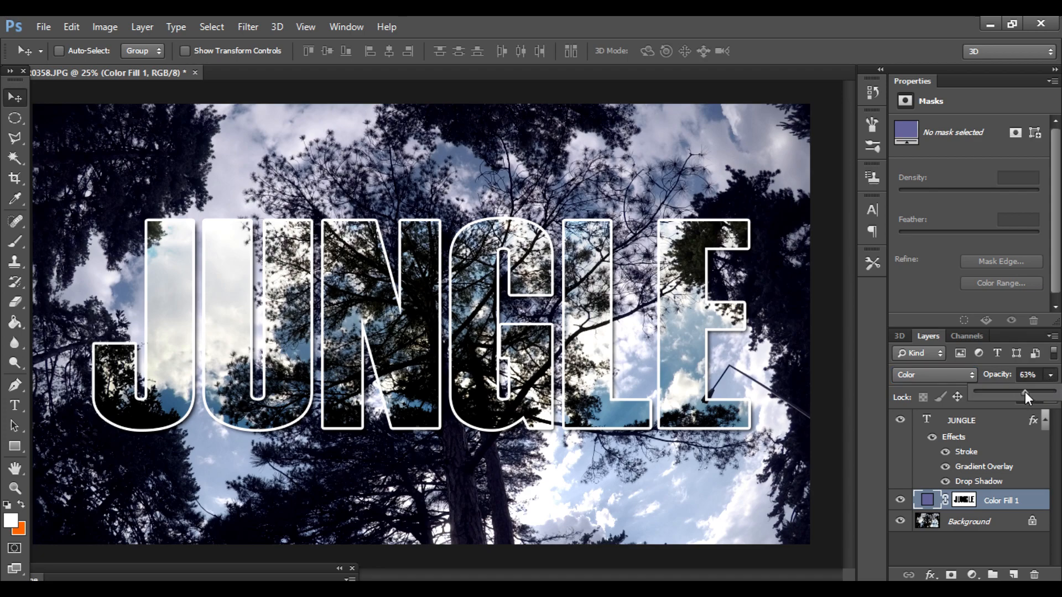
{"action": "left_click_drag", "start_coordinate": [1044, 390], "coordinate": [1058, 397]}
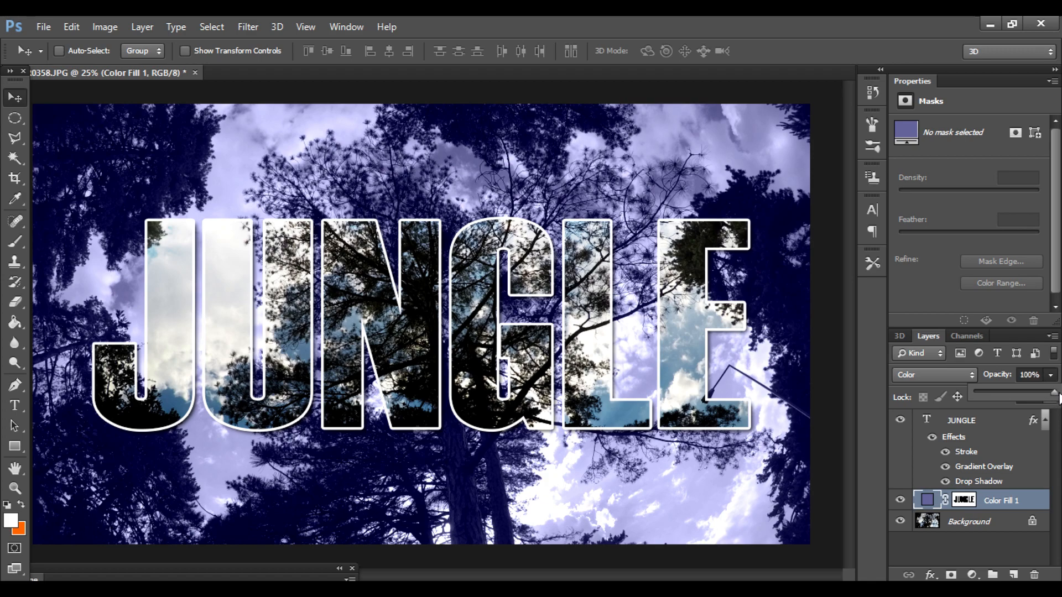
Step: Try the Color Dodge blend mode on the color fill layer, then set its blend mode back to Normal
{"action": "left_click", "coordinate": [973, 375]}
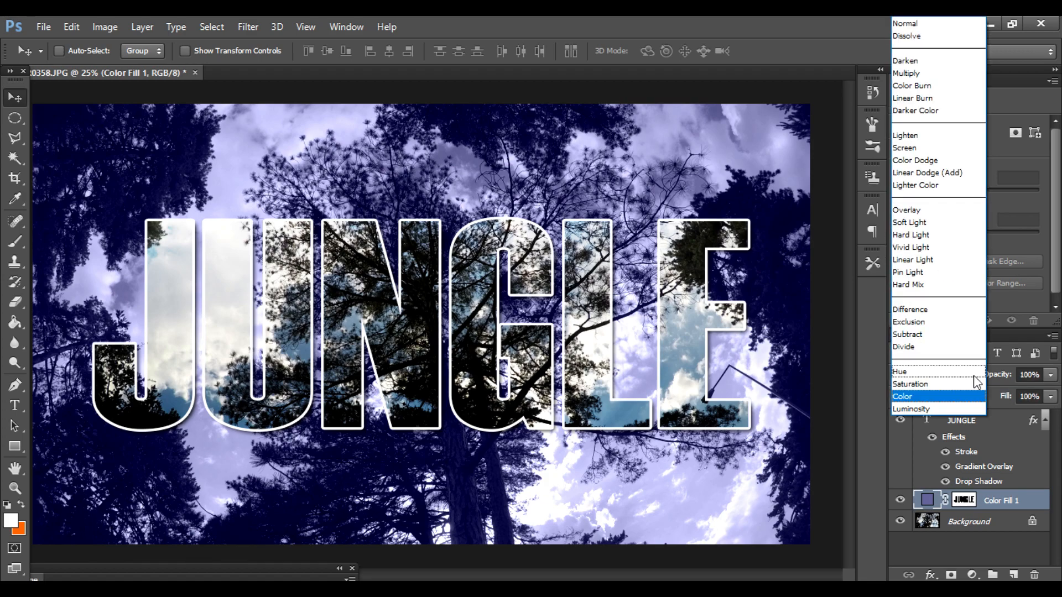
{"action": "left_click", "coordinate": [945, 161]}
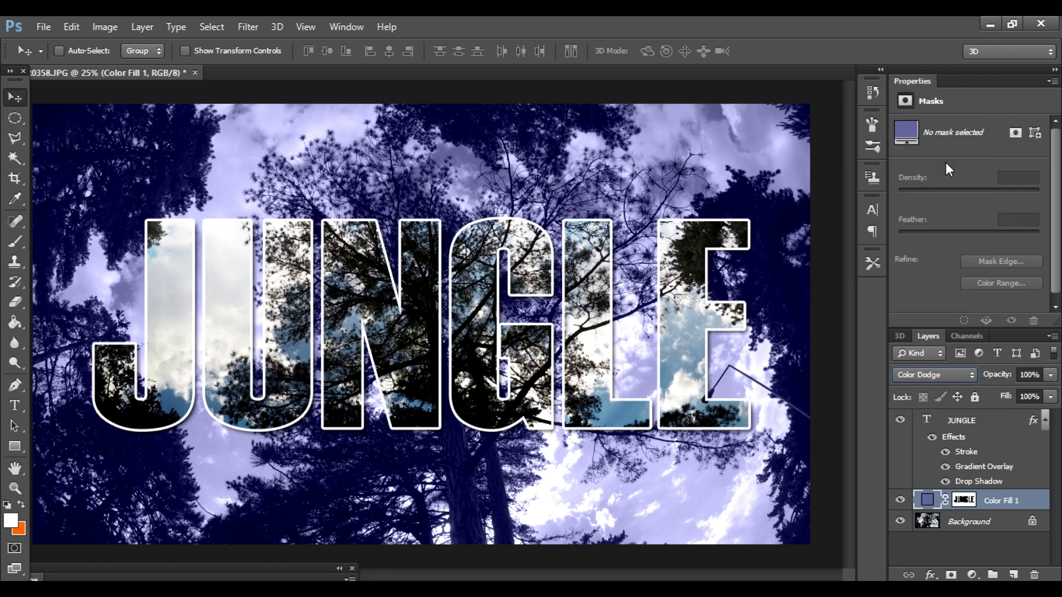
{"action": "left_click", "coordinate": [960, 379]}
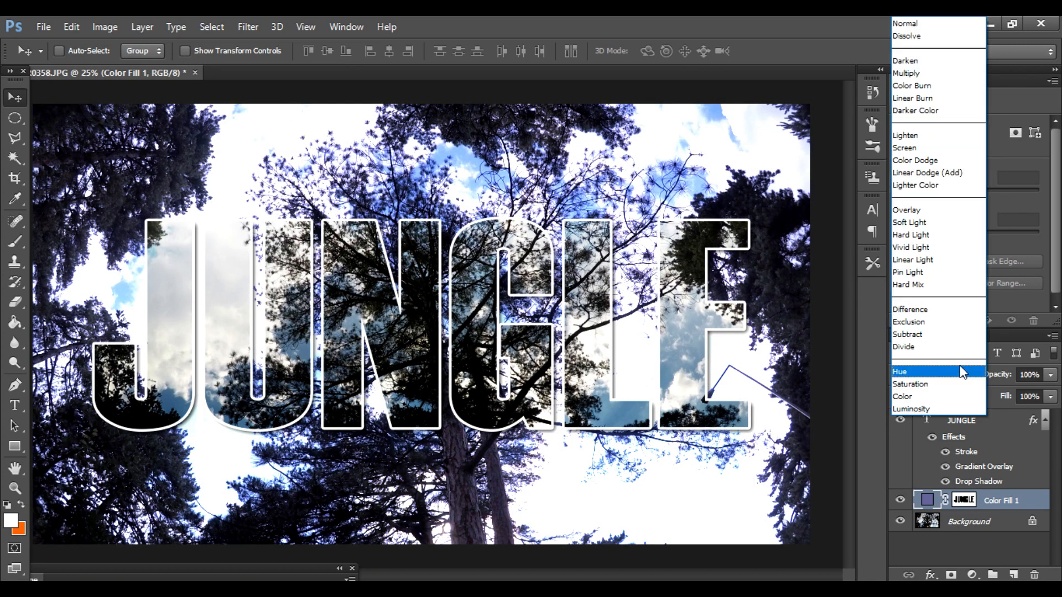
{"action": "left_click", "coordinate": [921, 22]}
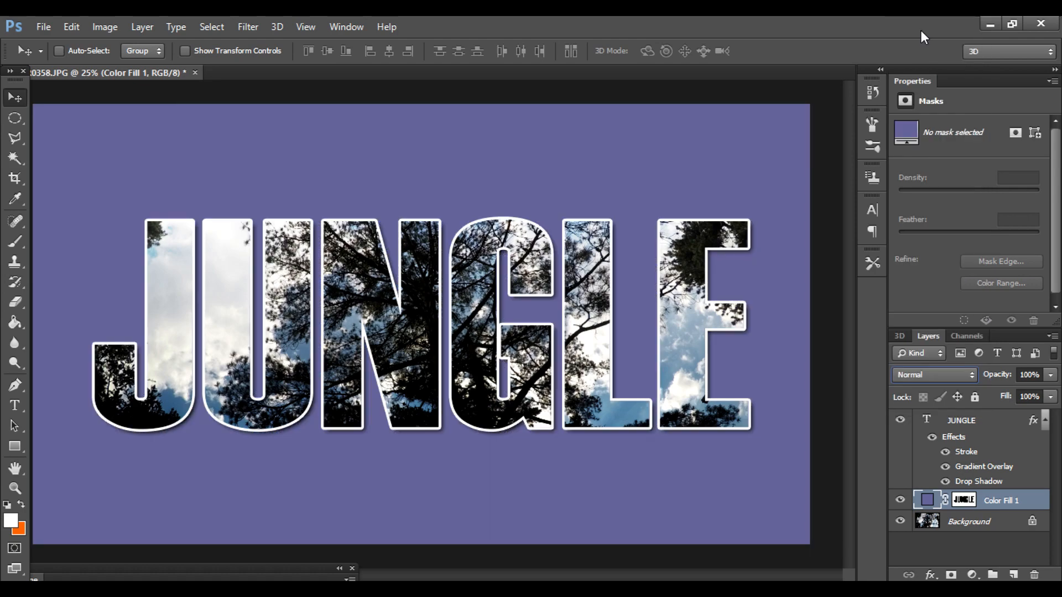